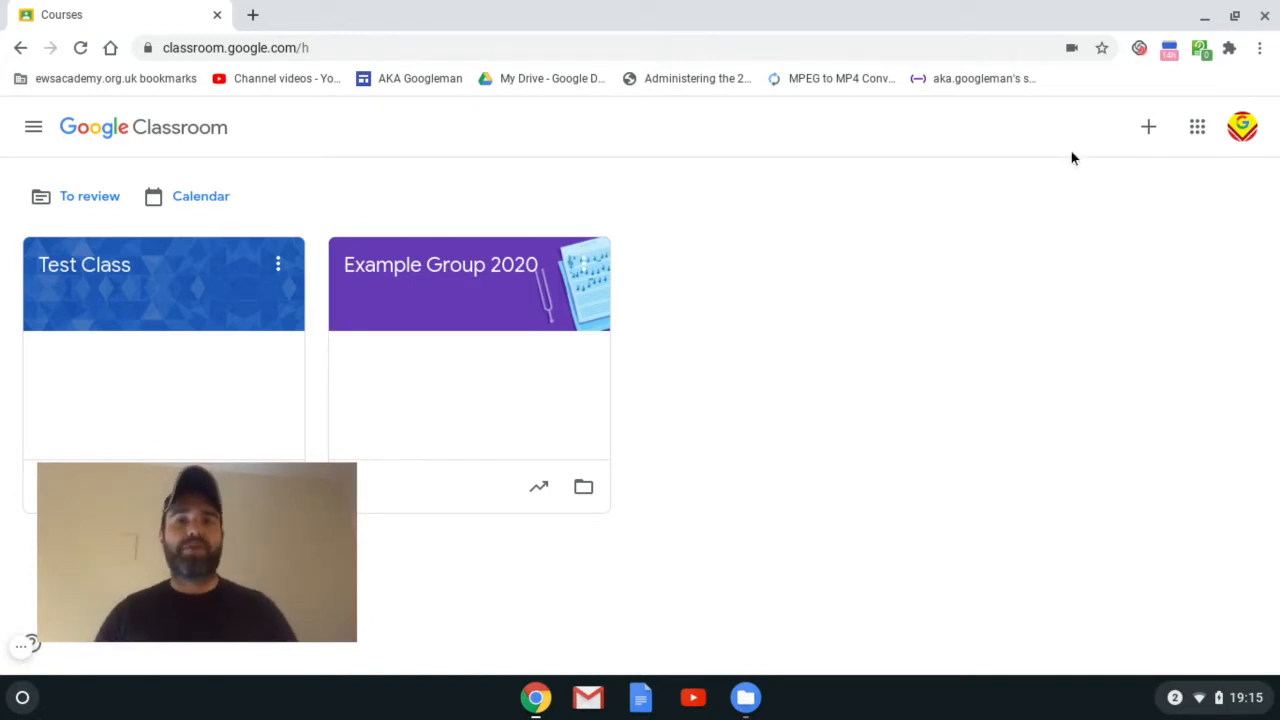
# Start a new class named 7Mu4 and give it the section Key Stage 3.
pyautogui.click(1150, 129)
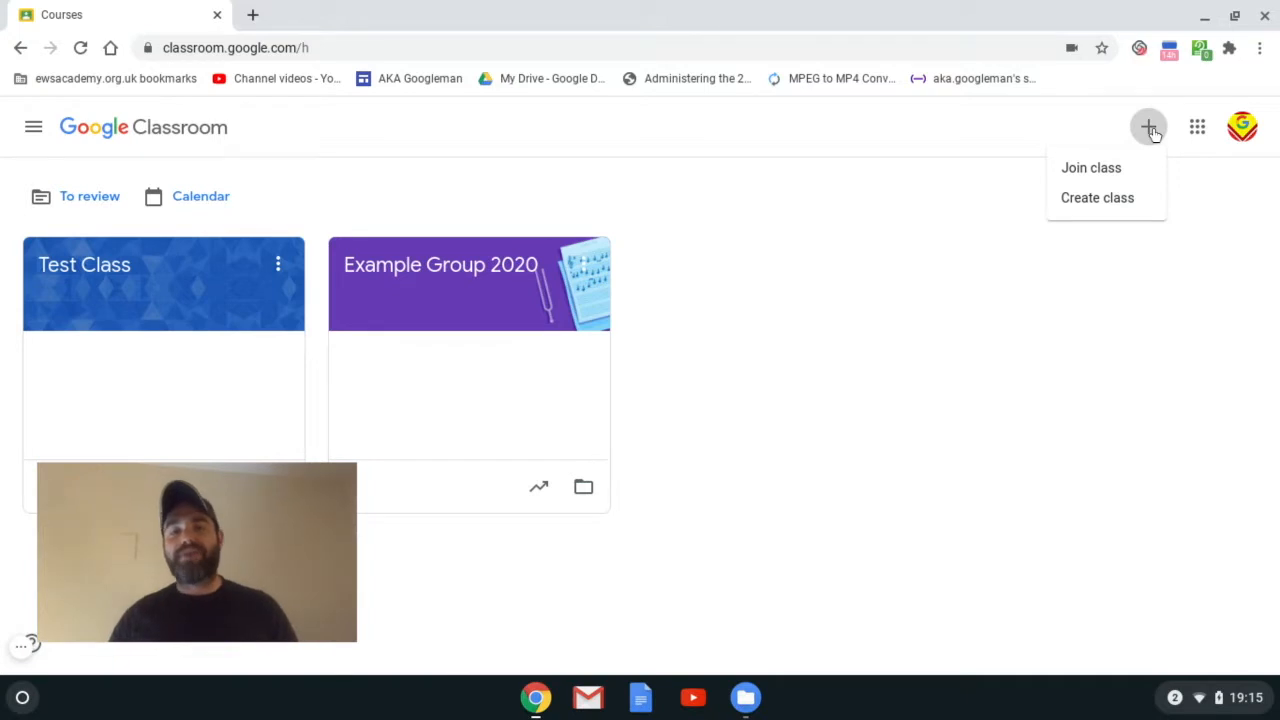
pyautogui.click(1097, 198)
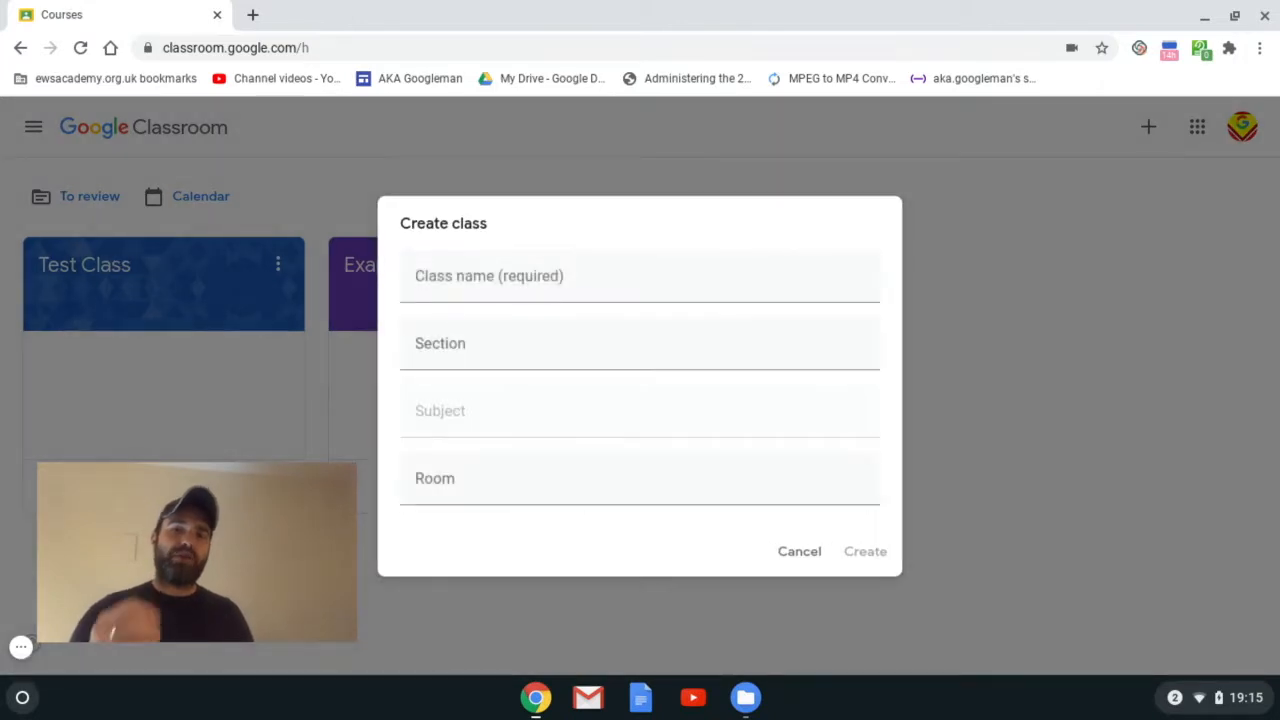
pyautogui.write('7')
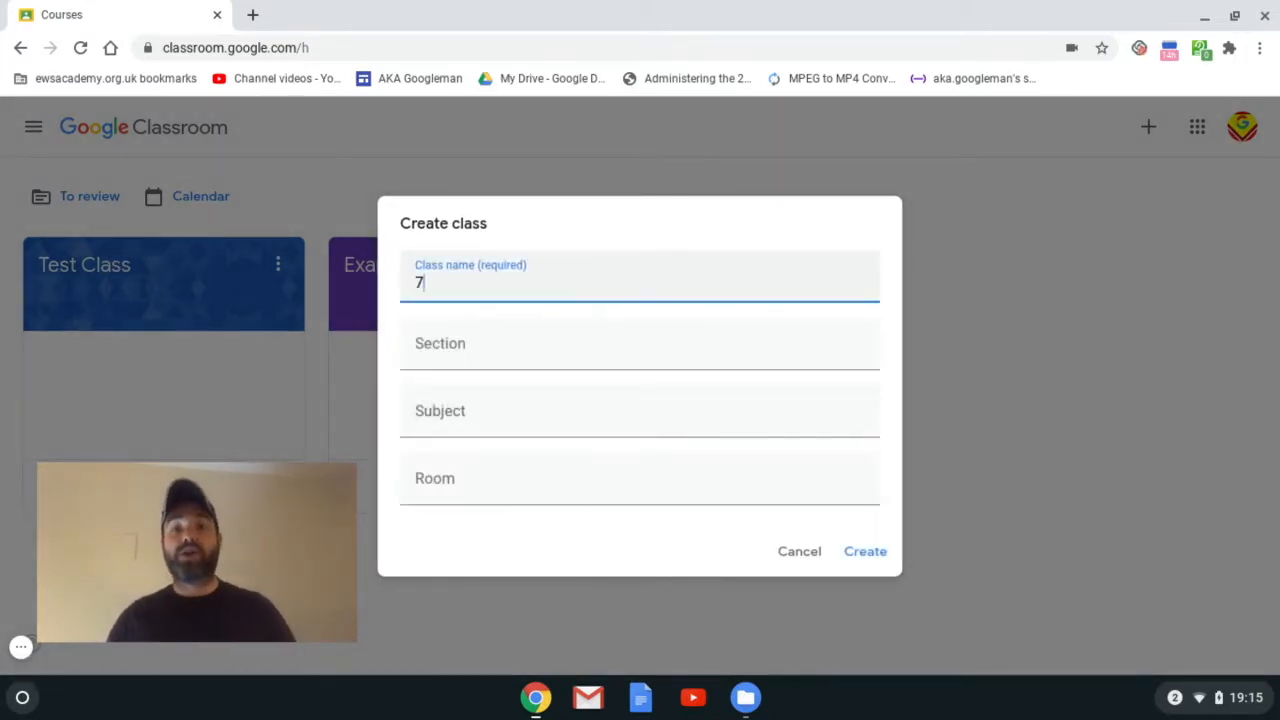
pyautogui.write('Mu4')
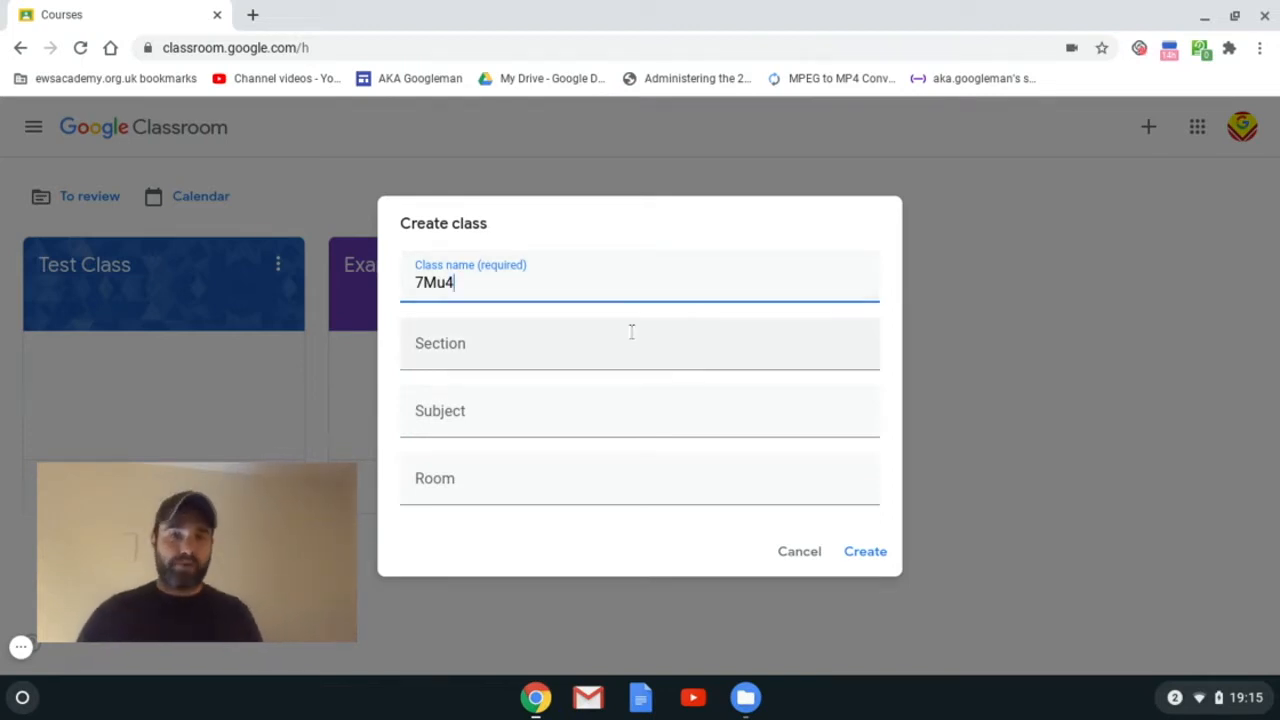
pyautogui.click(595, 354)
pyautogui.write('Key')
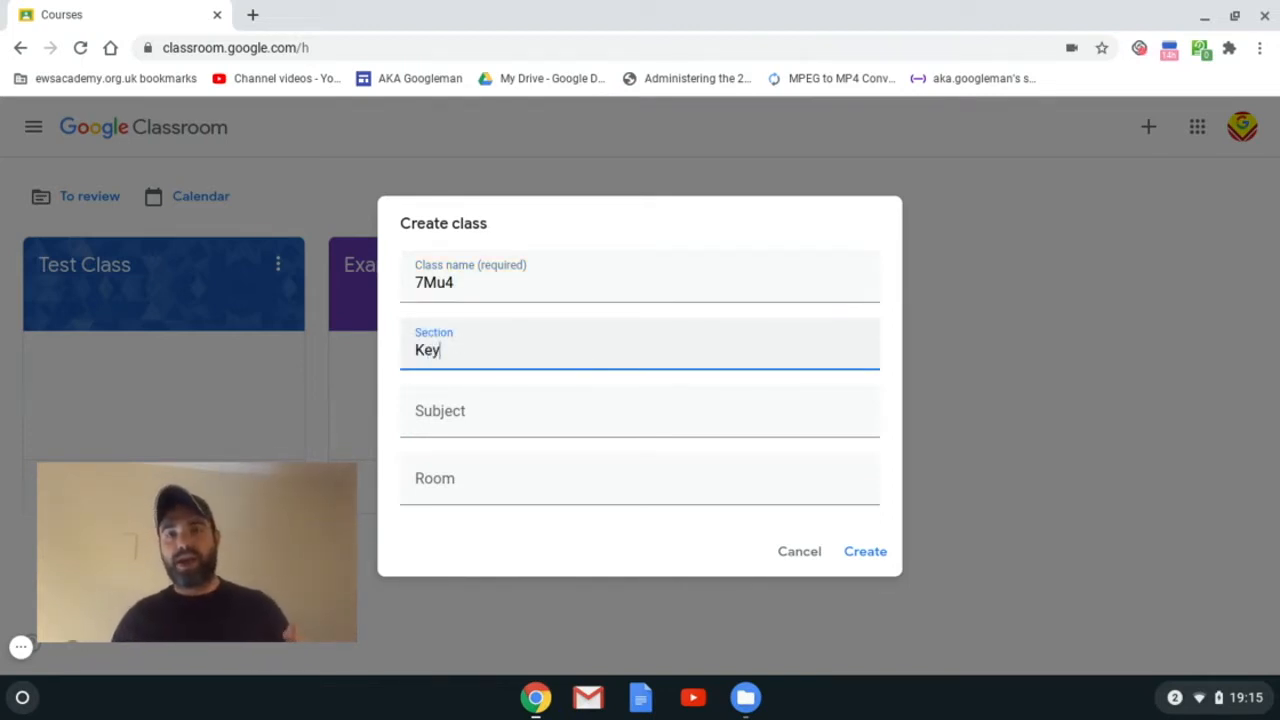
pyautogui.write(' Stage ')
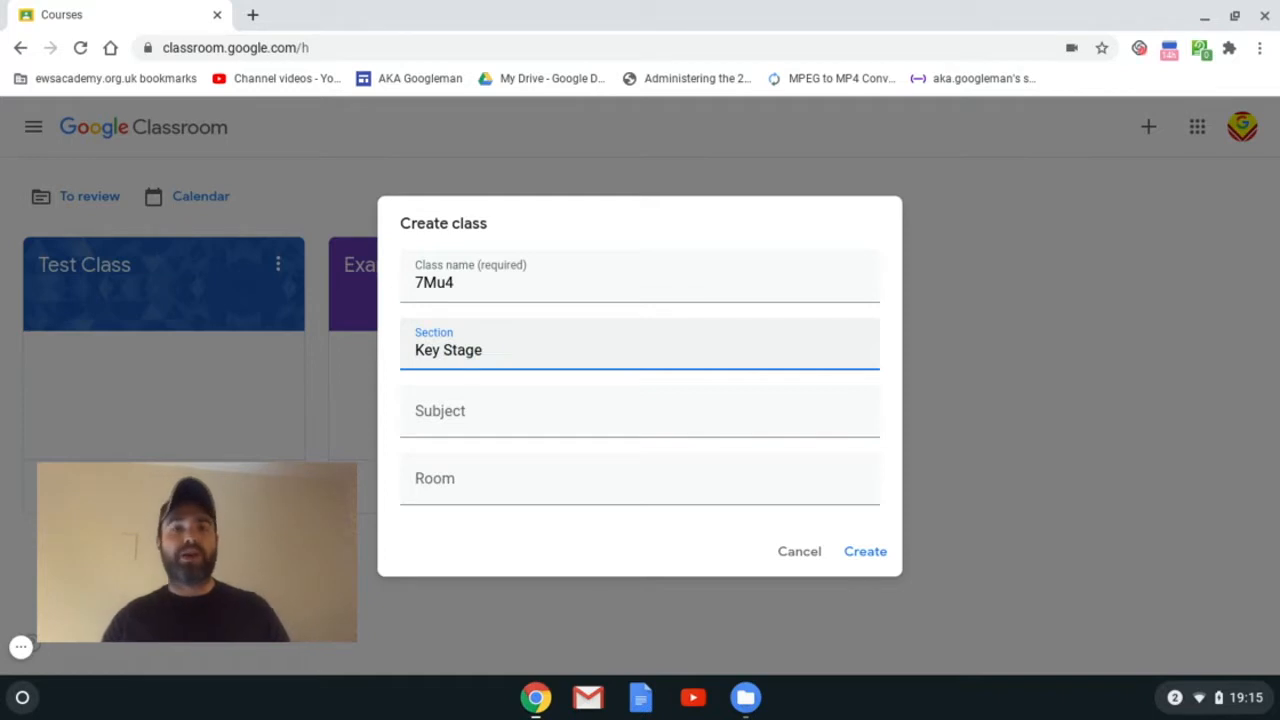
pyautogui.write('3')
# Set the subject to Music and the room to 47, and create the class.
pyautogui.press('Tab')
pyautogui.write('Music')
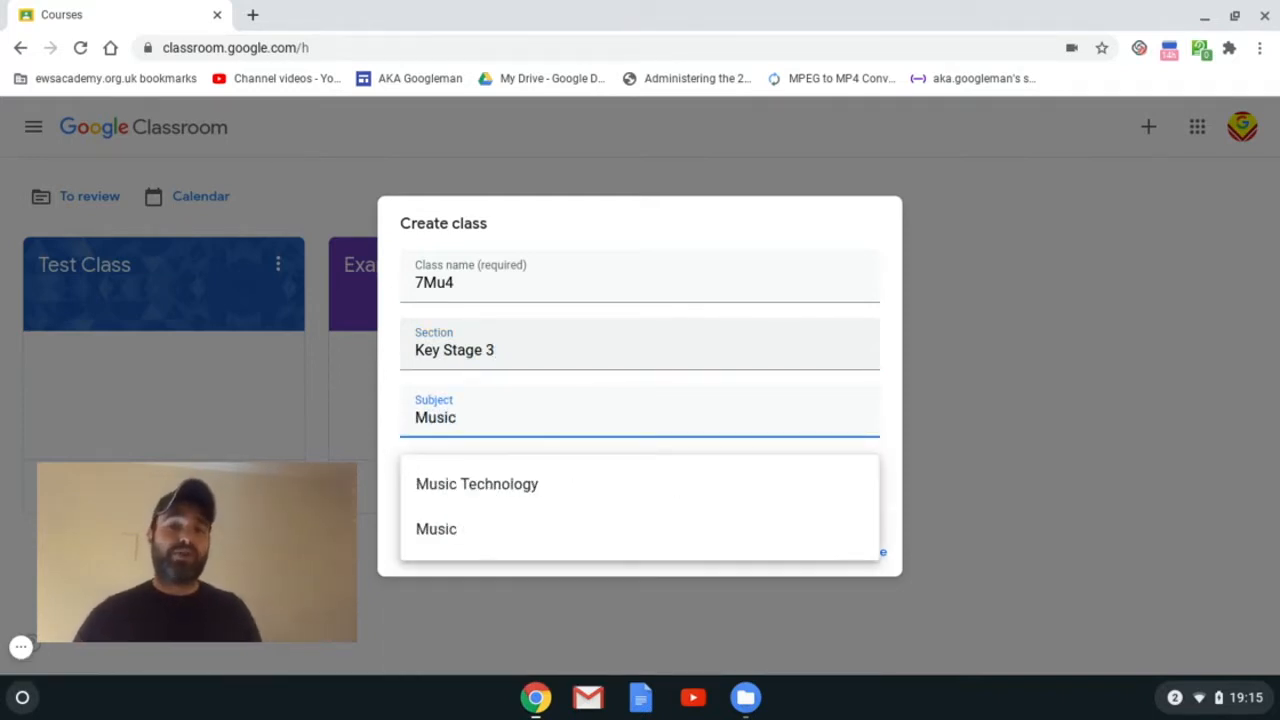
pyautogui.press('Tab')
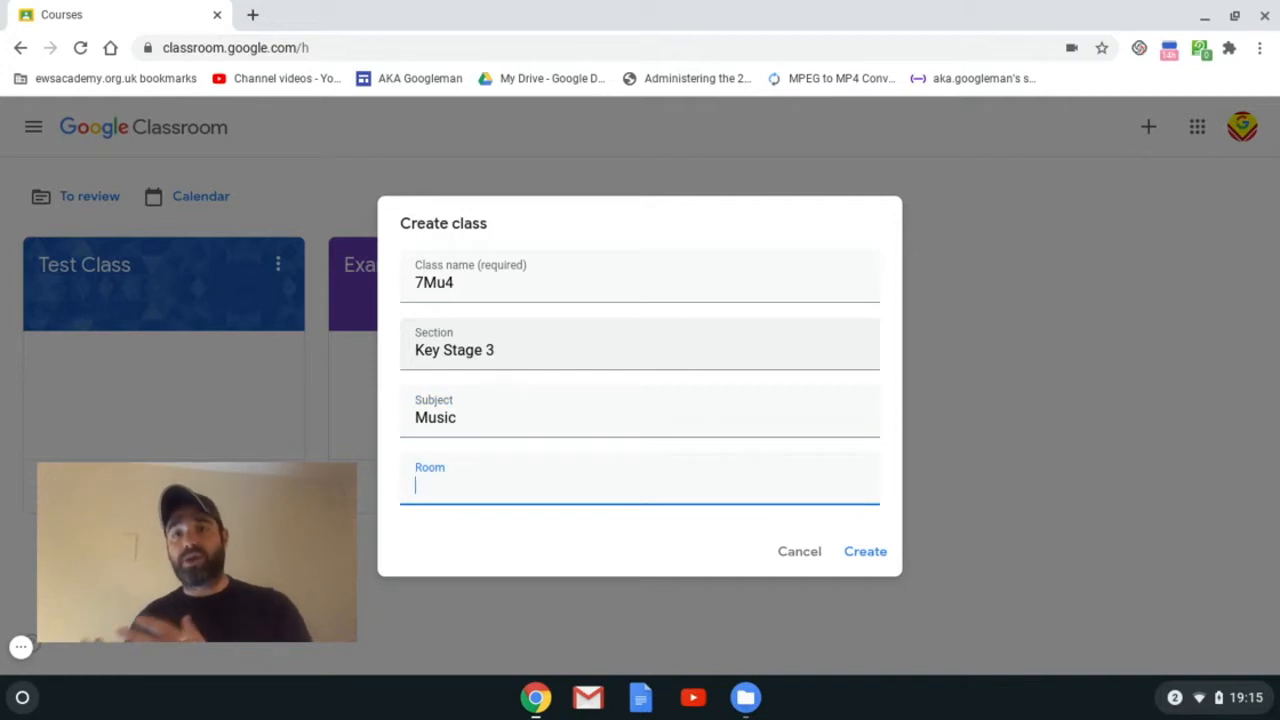
pyautogui.write('47')
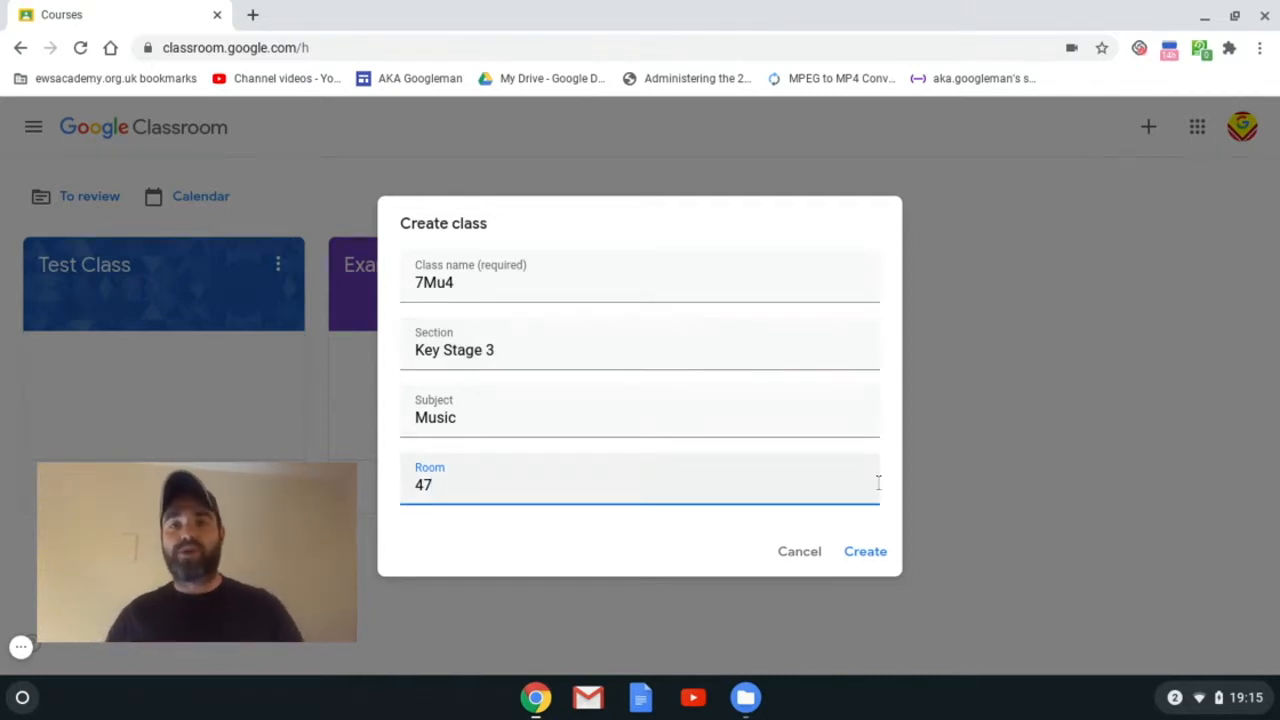
pyautogui.click(866, 552)
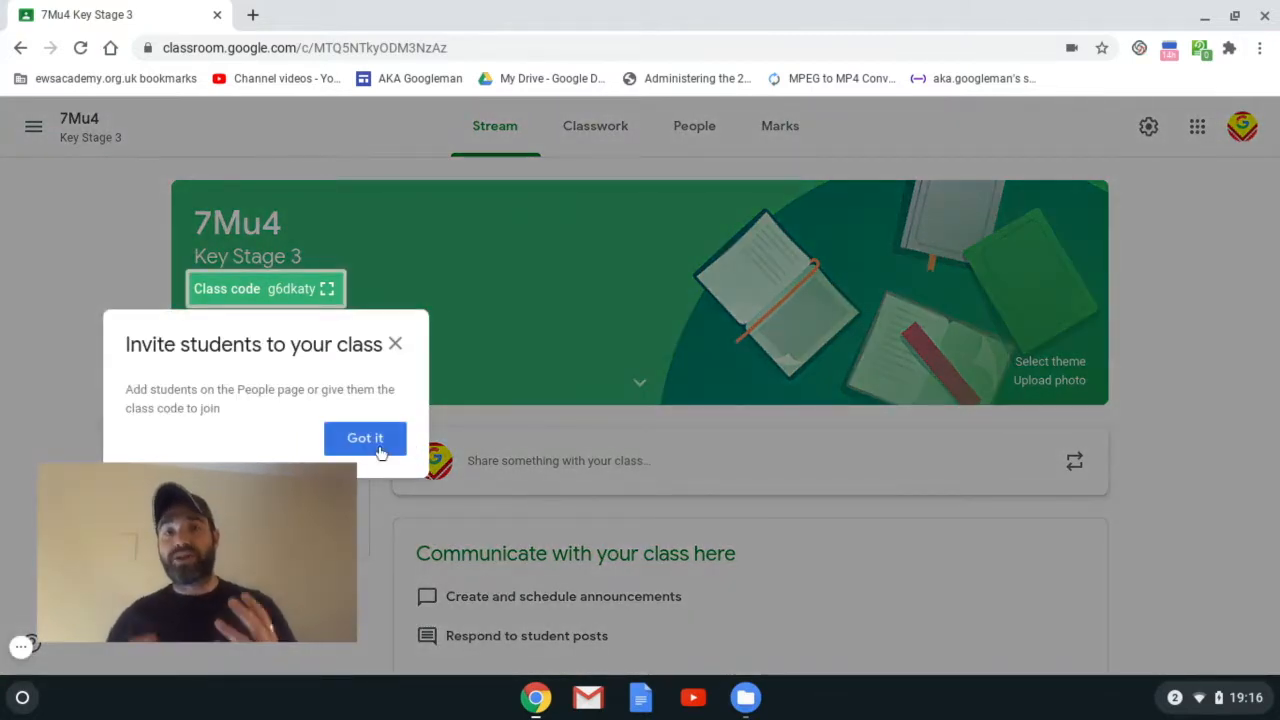
# Dismiss the student invitation tip, view the class code enlarged, and close that display.
pyautogui.click(376, 449)
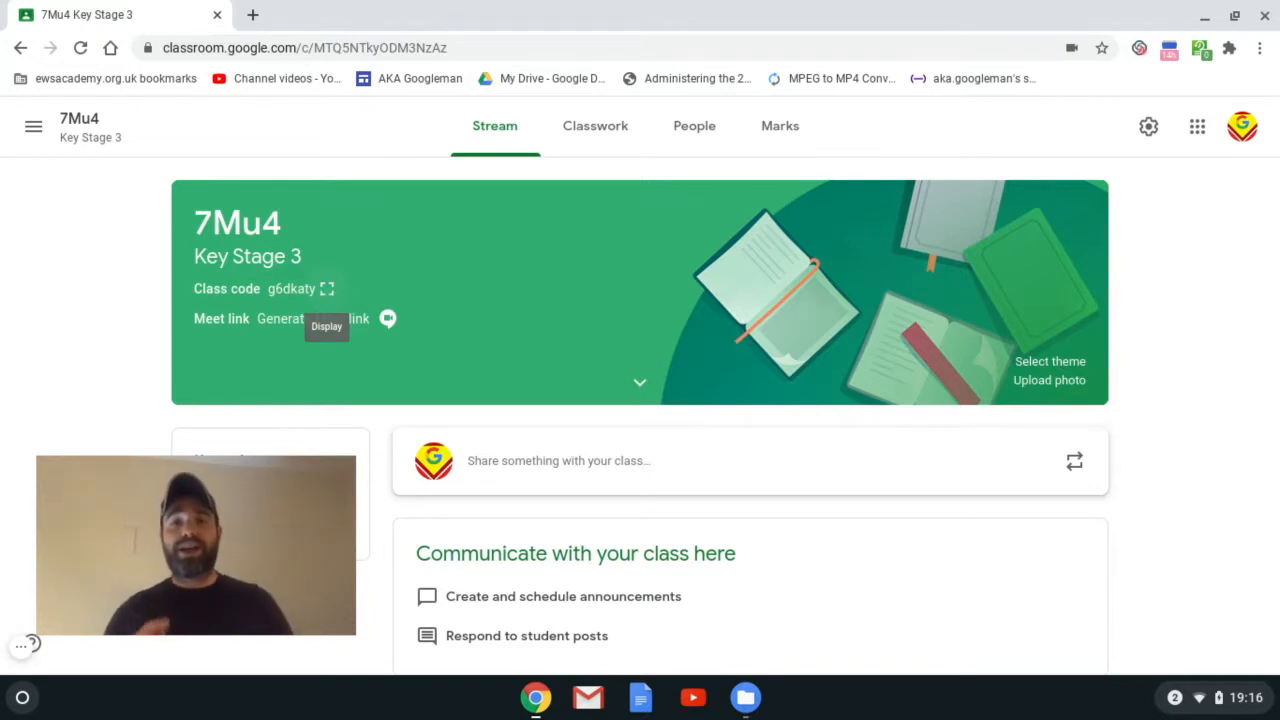
pyautogui.click(327, 289)
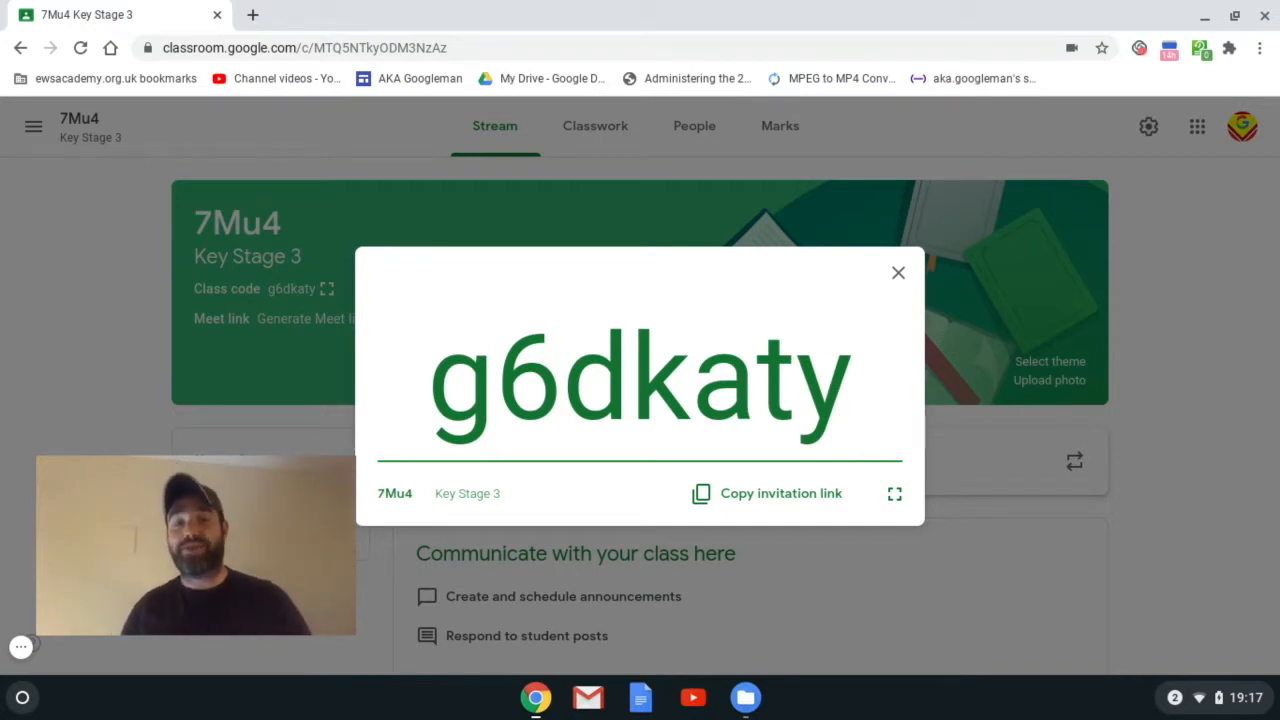
pyautogui.click(899, 275)
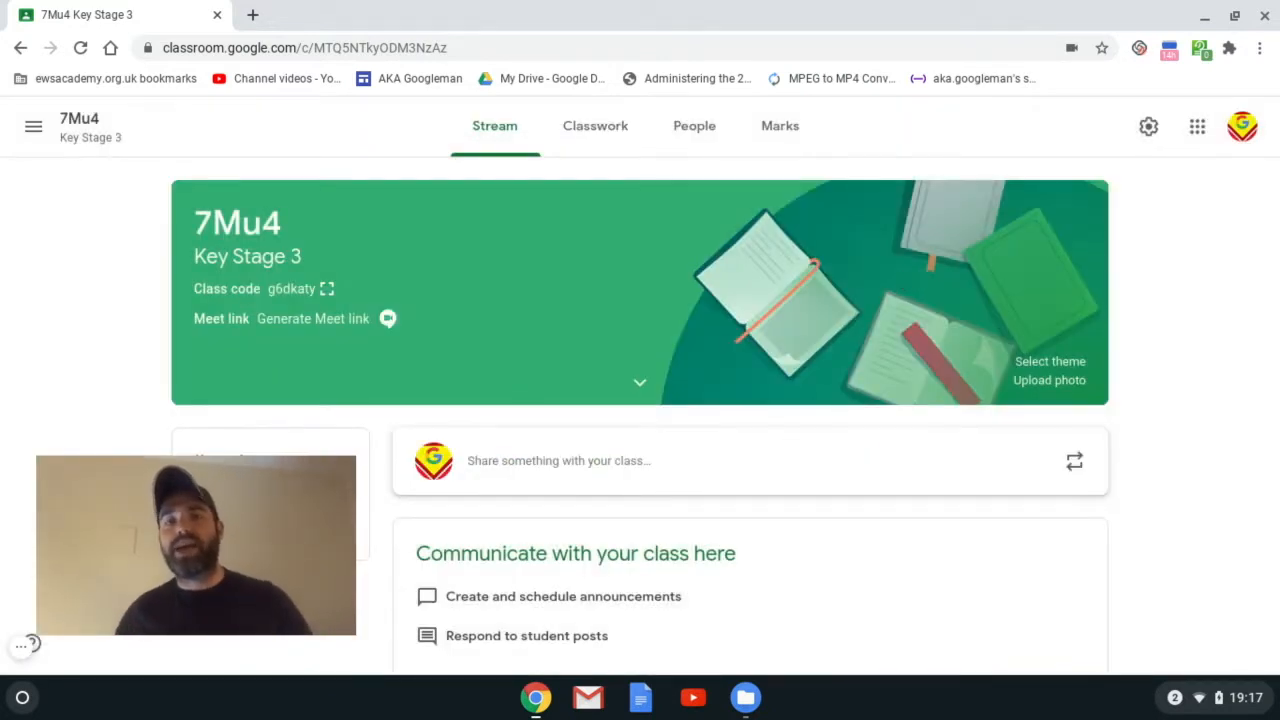
# Invite the Test User account to the 7Mu4 class as a student.
pyautogui.click(699, 135)
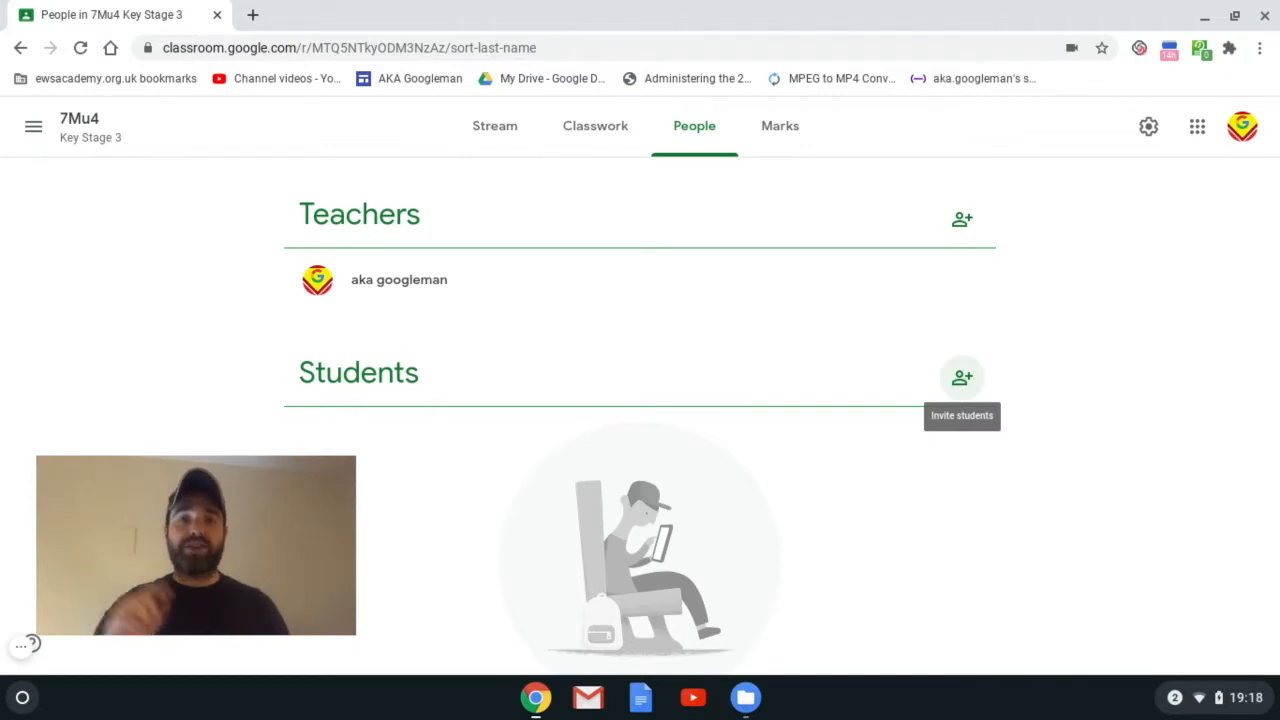
pyautogui.click(962, 377)
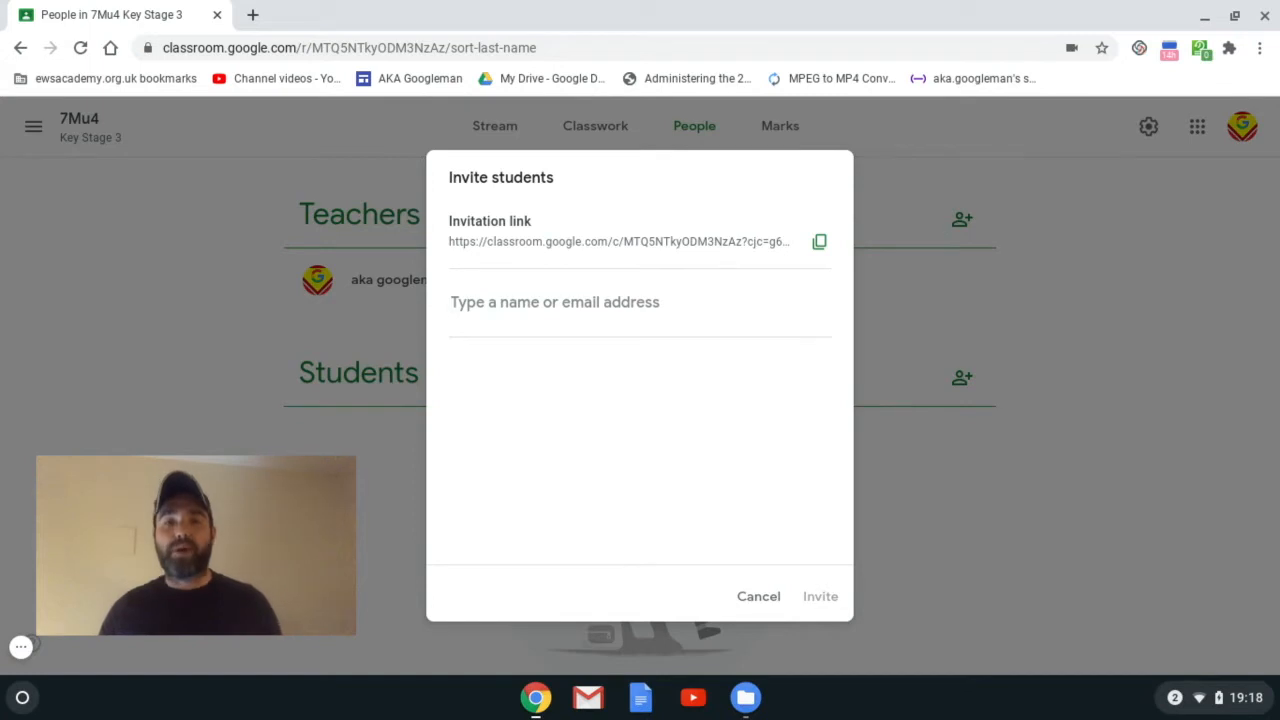
pyautogui.write('test.')
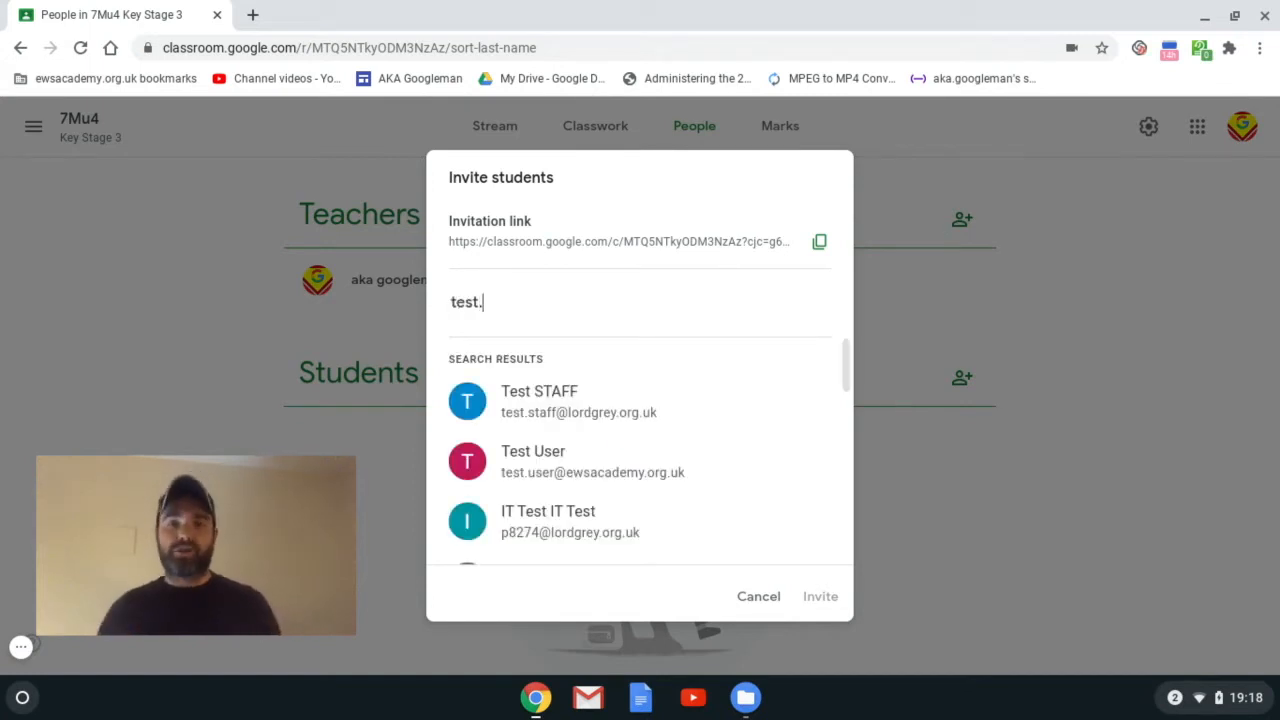
pyautogui.write('user')
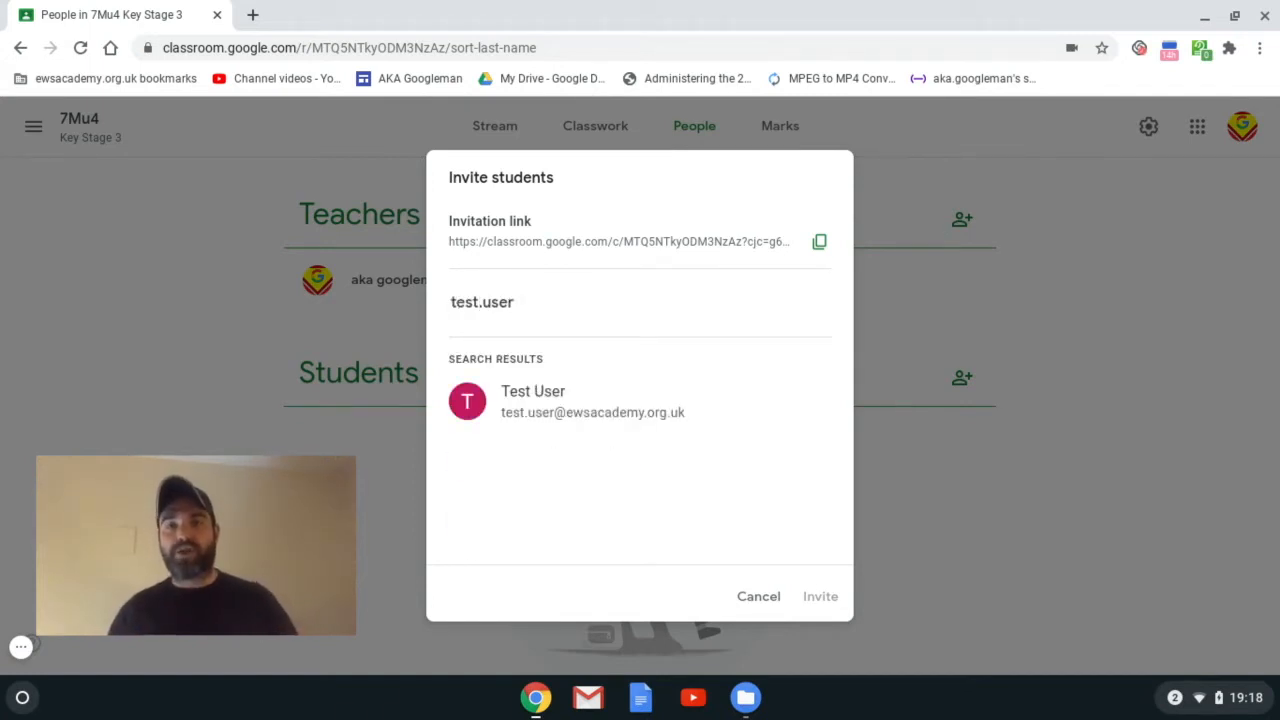
pyautogui.click(612, 415)
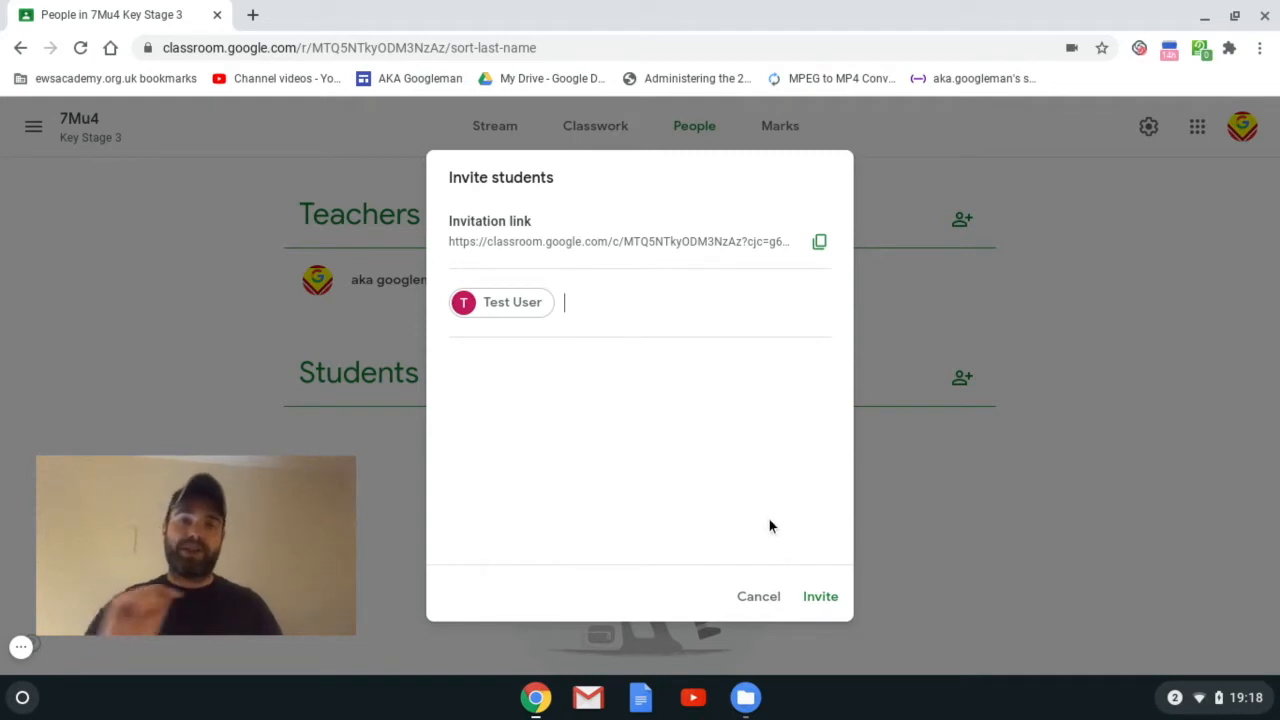
pyautogui.click(815, 597)
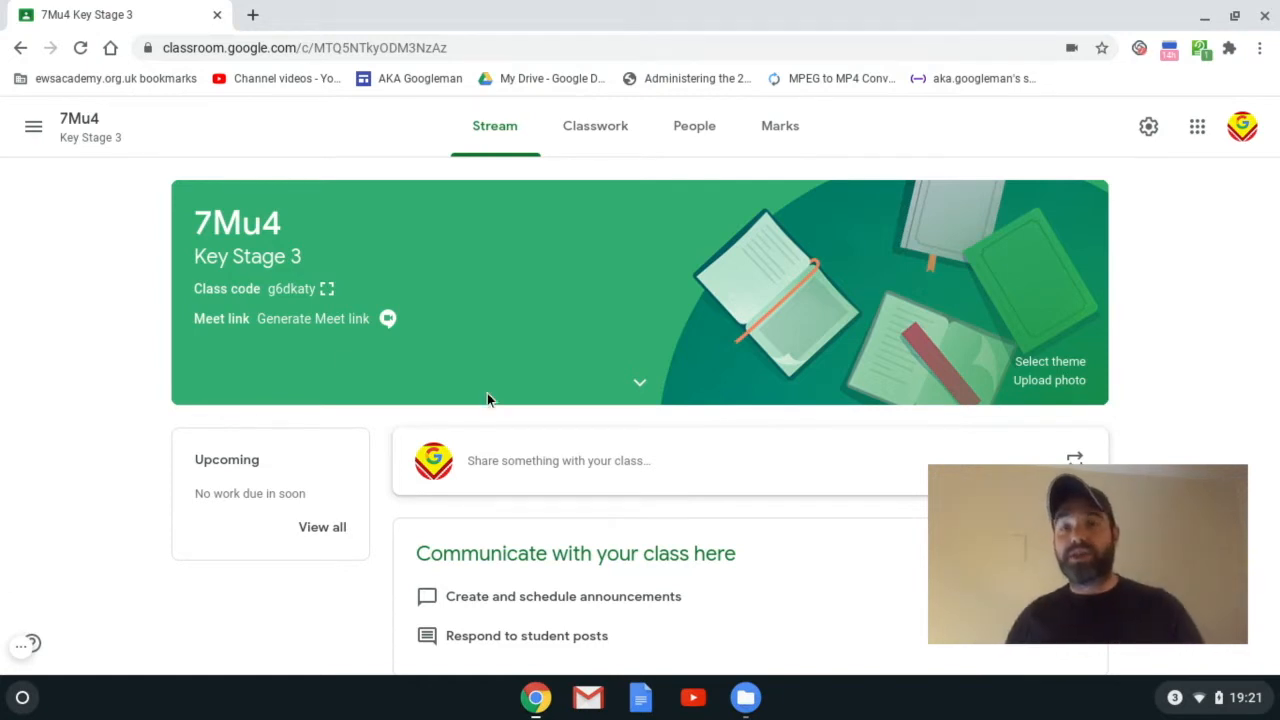
# Create a new classwork assignment with the title "Complete Music Essay".
pyautogui.click(597, 137)
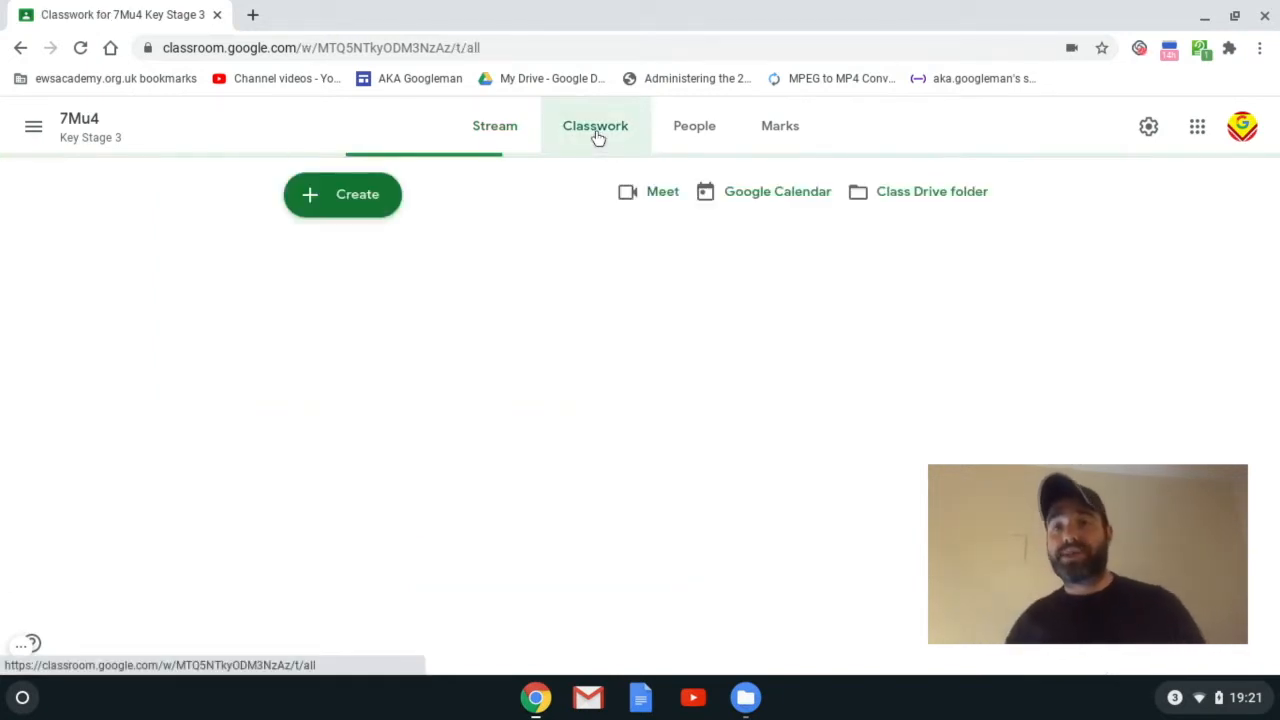
pyautogui.click(355, 201)
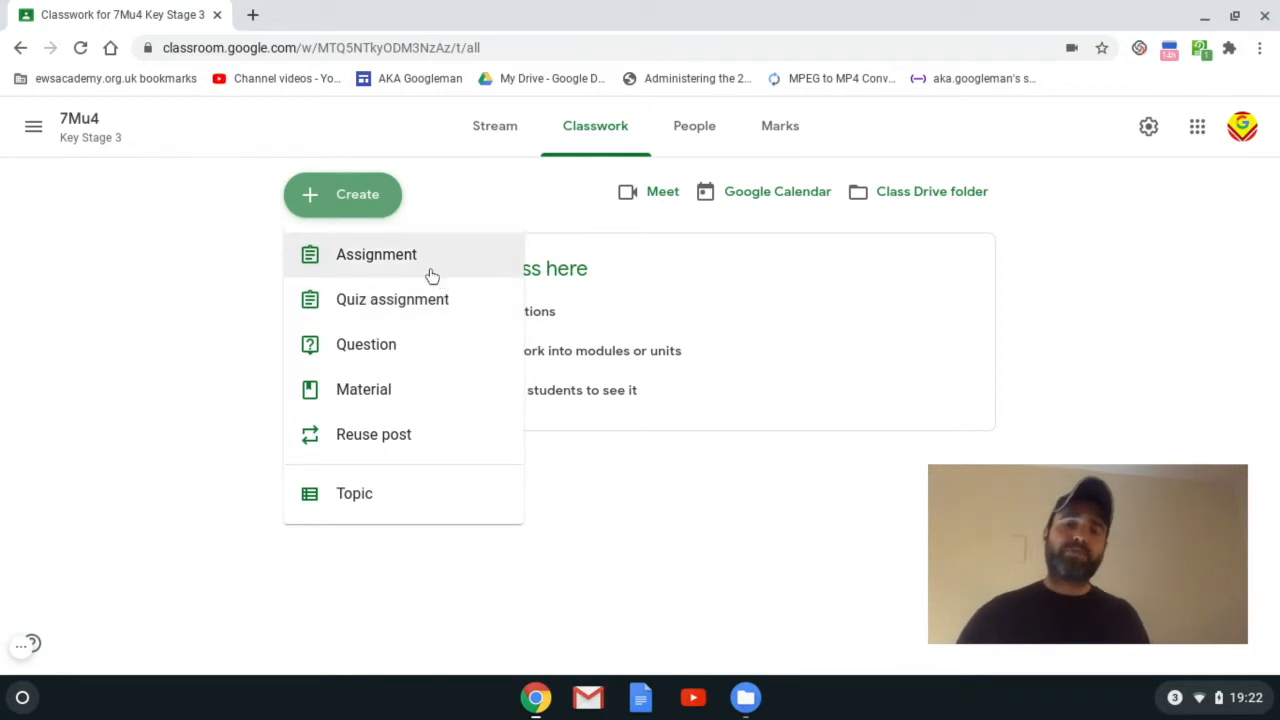
pyautogui.click(394, 258)
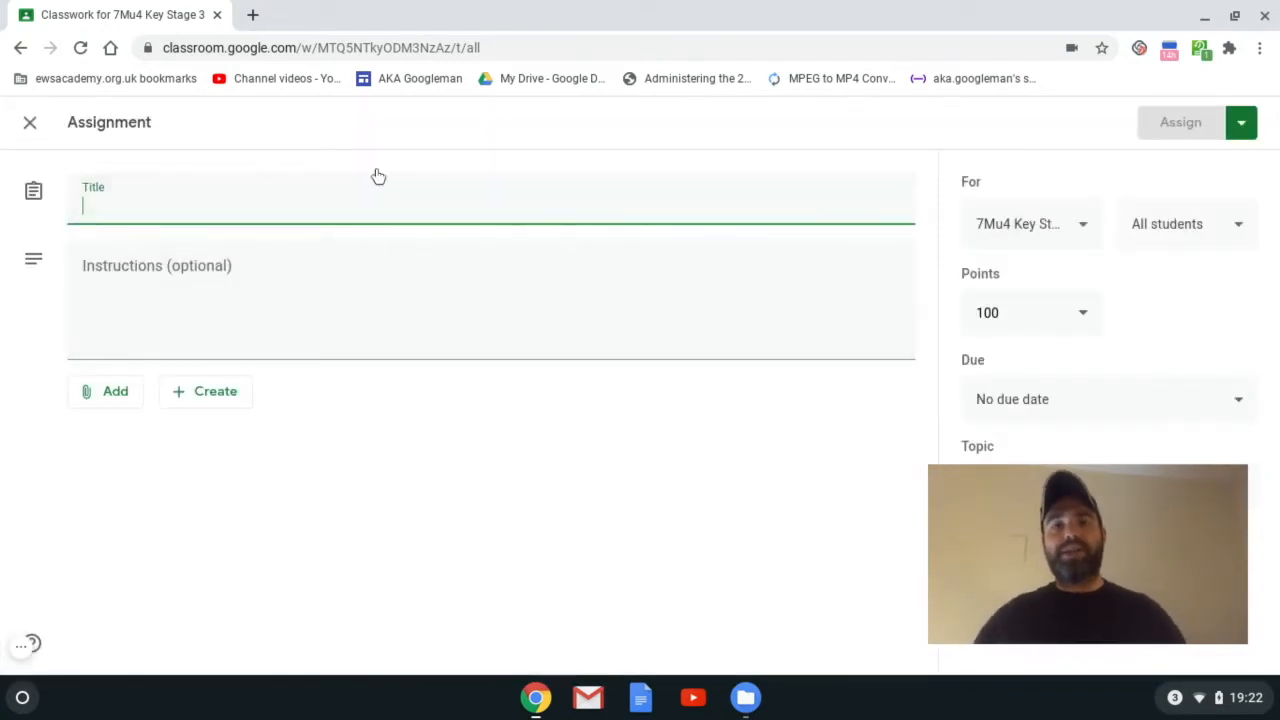
pyautogui.write('Complete')
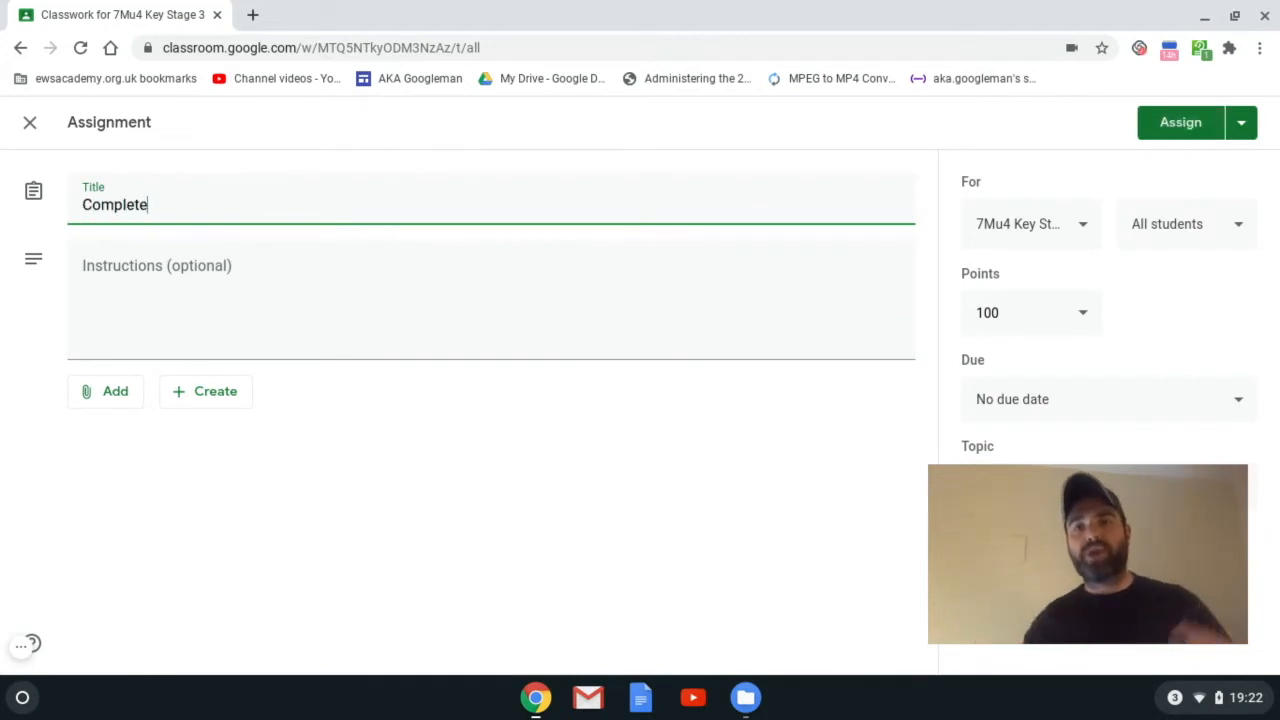
pyautogui.write(' Music Essay')
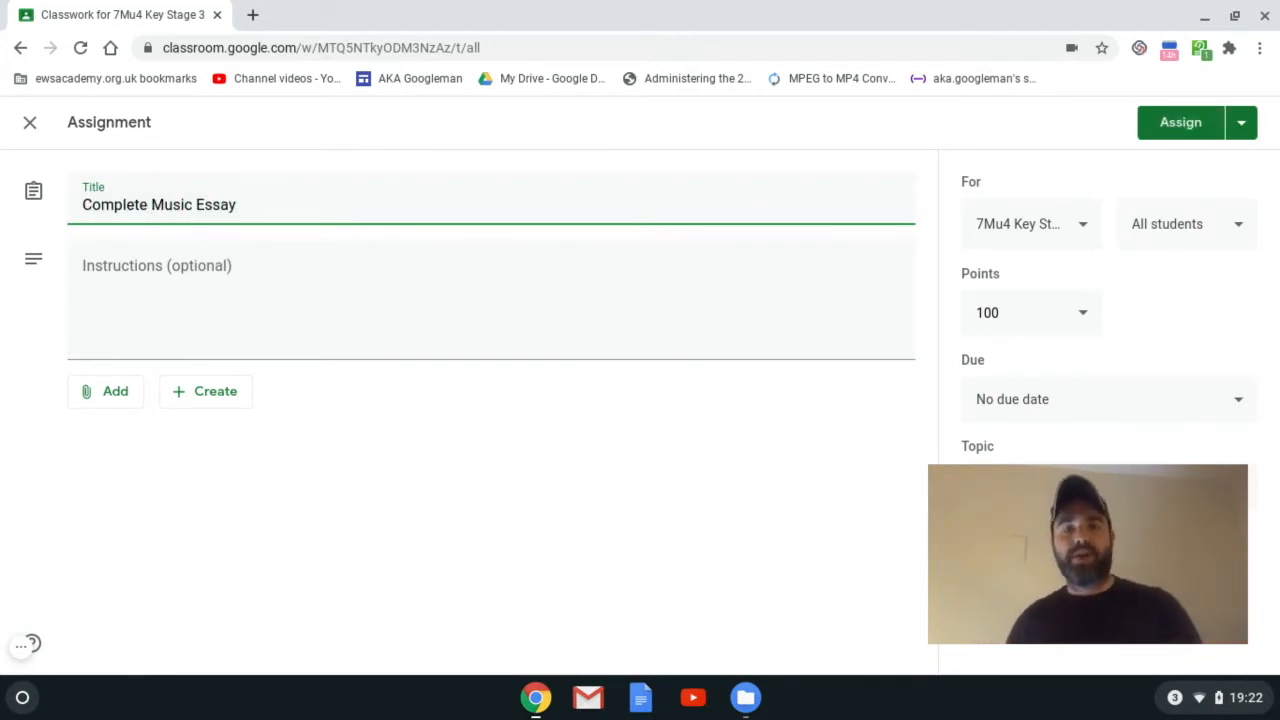
# Enter the assignment instructions "Please read the information and complete your essay on the template provided.".
pyautogui.click(257, 294)
pyautogui.write('Please read th')
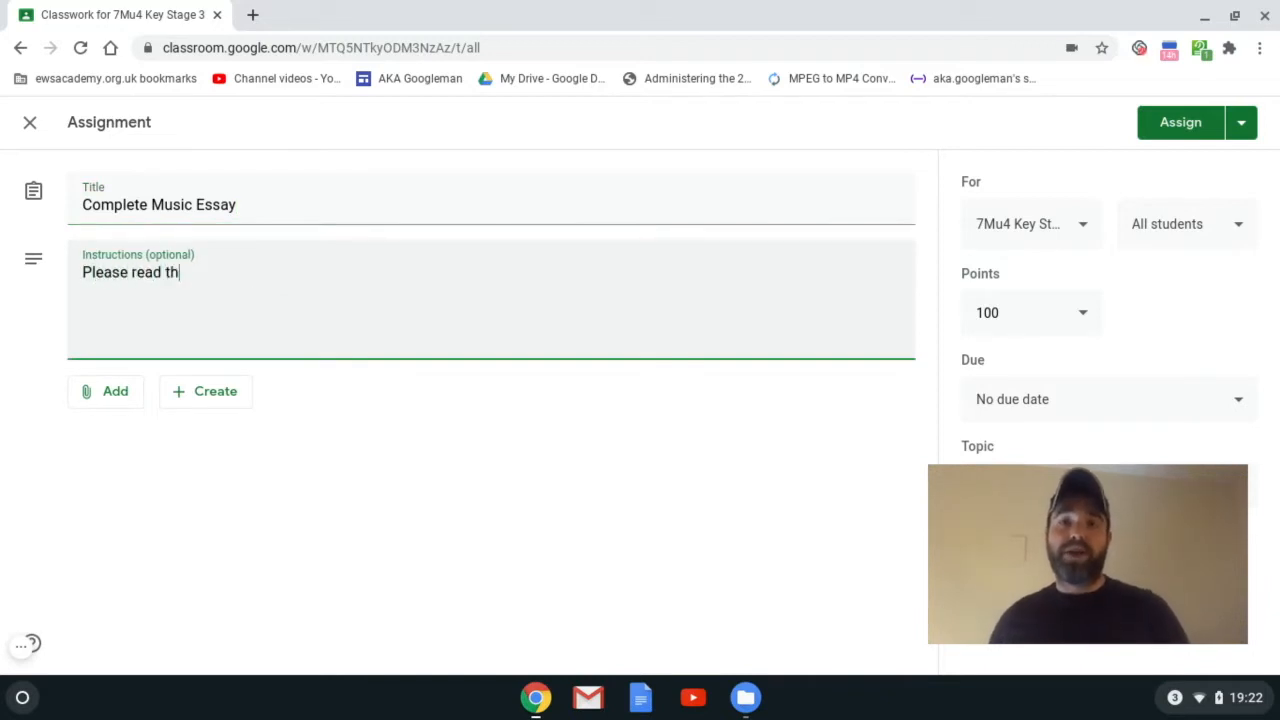
pyautogui.write('e informat')
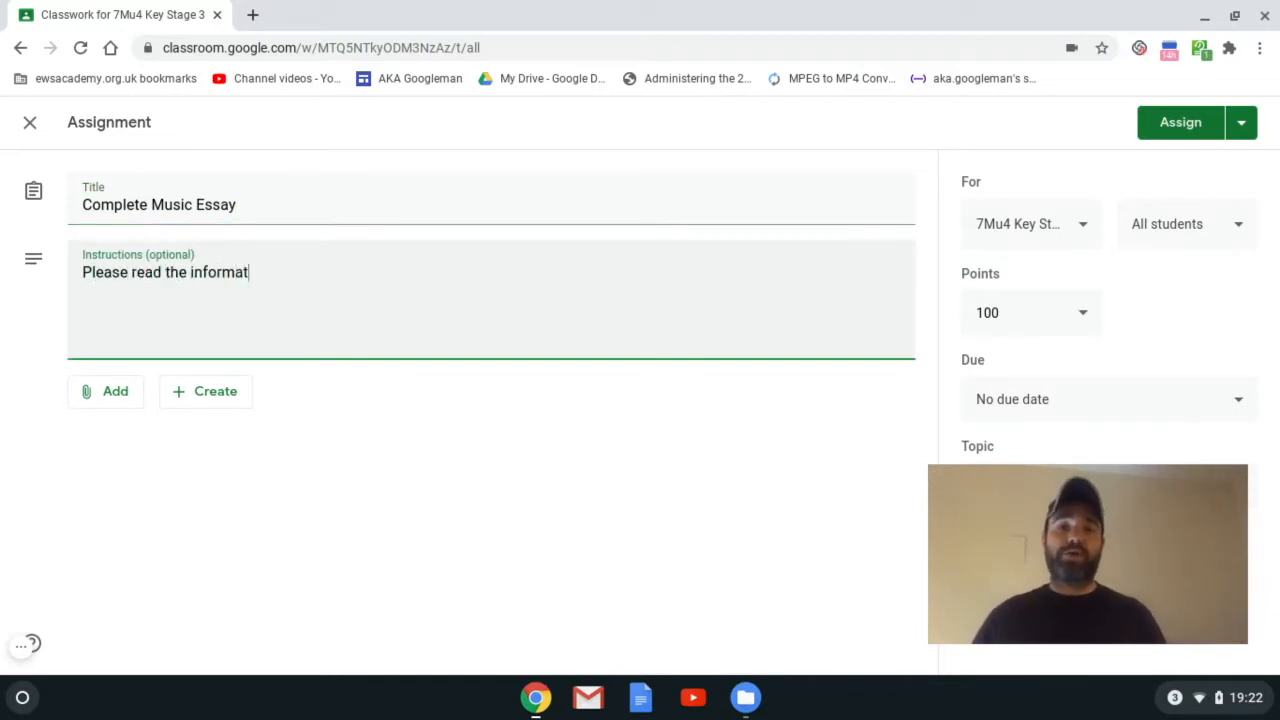
pyautogui.write('ion and com')
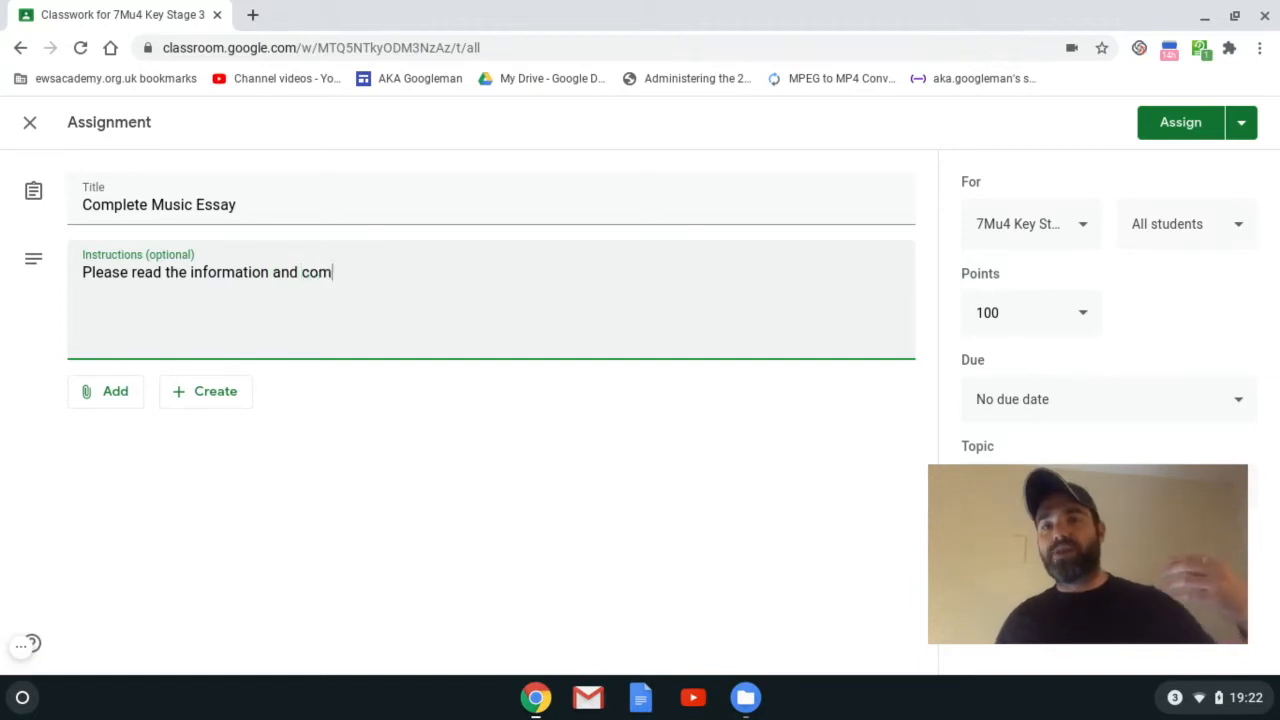
pyautogui.write('plete your essay i')
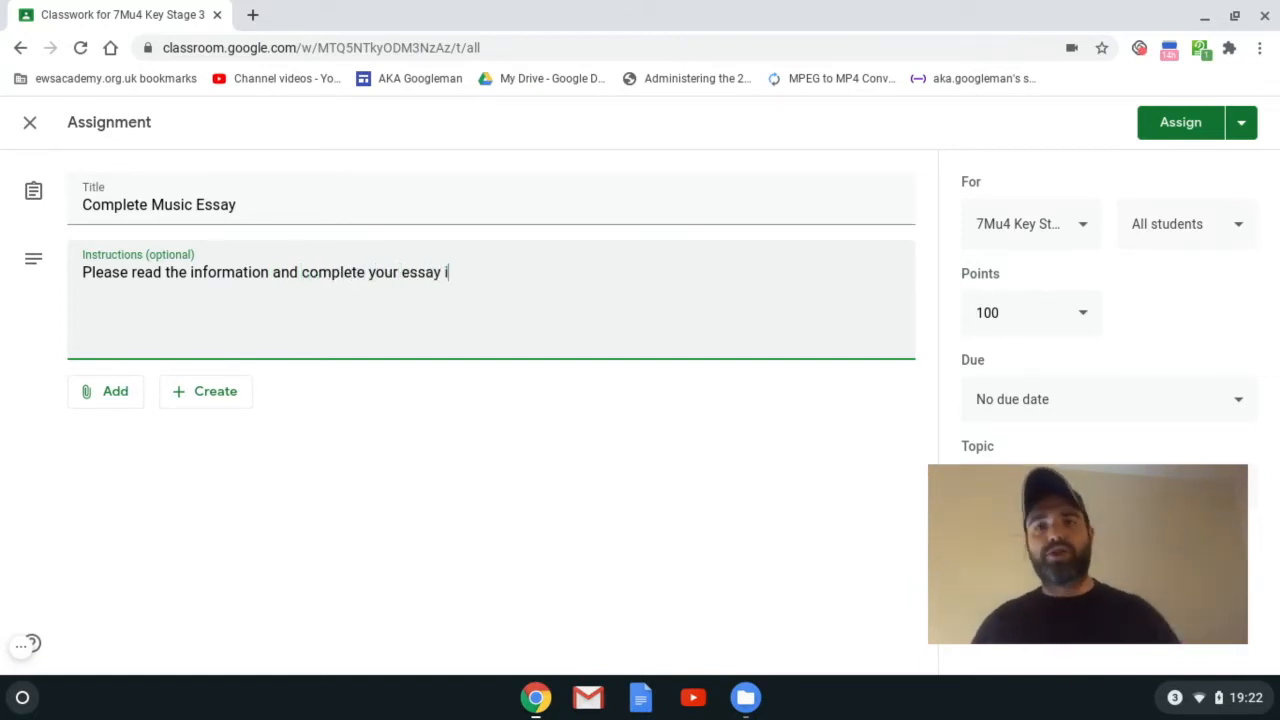
pyautogui.press('BackSpace')
pyautogui.write('o')
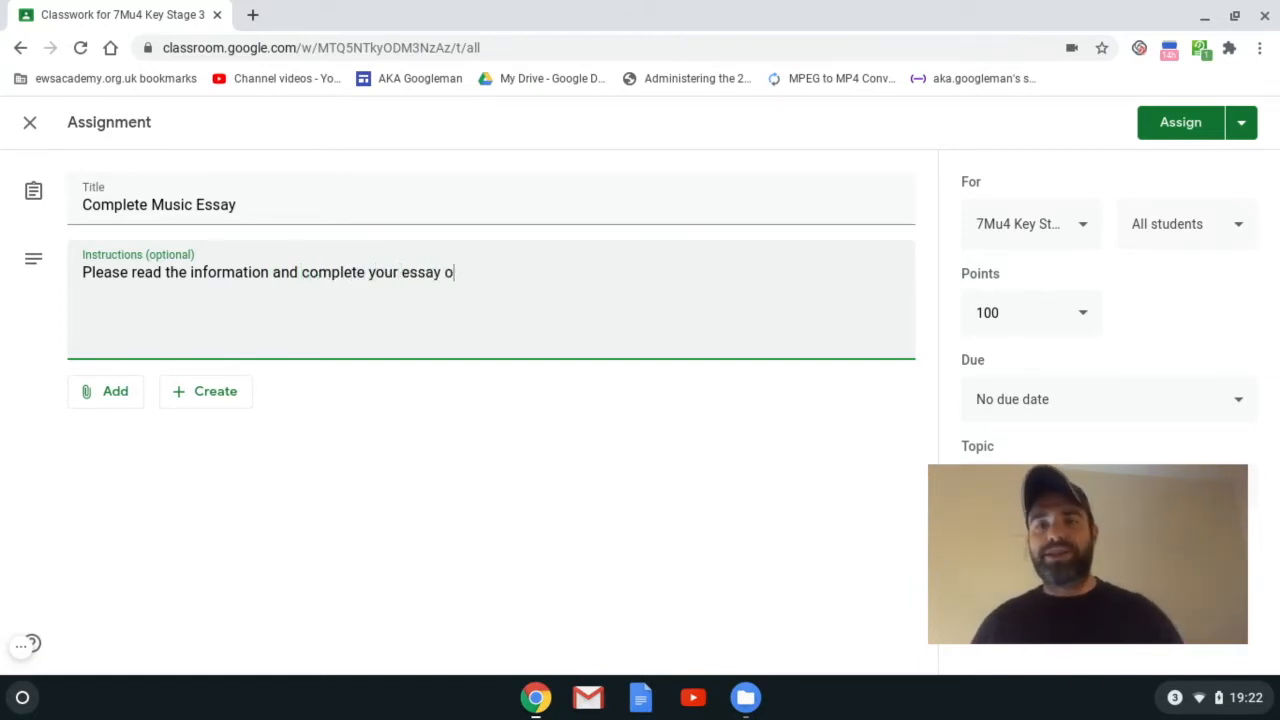
pyautogui.write('n the tenmpo')
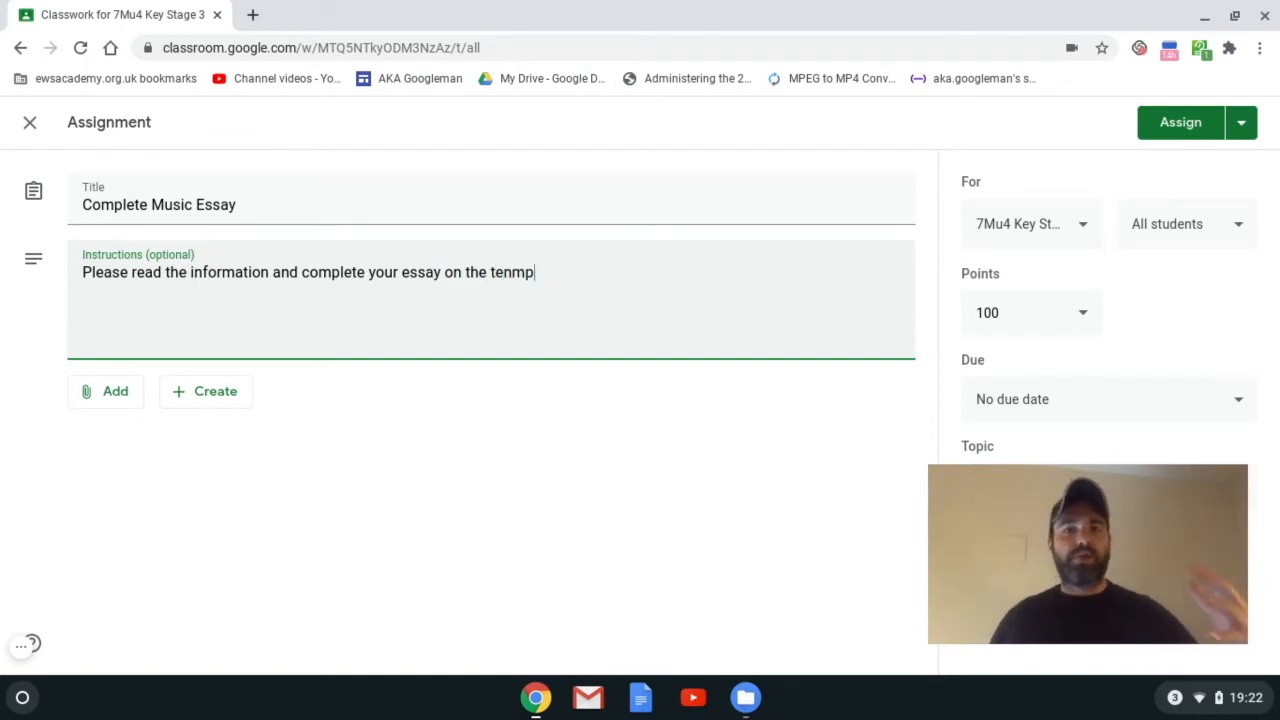
pyautogui.press('BackSpace')
pyautogui.press('BackSpace')
pyautogui.press('BackSpace')
pyautogui.press('BackSpace')
pyautogui.write('mpl')
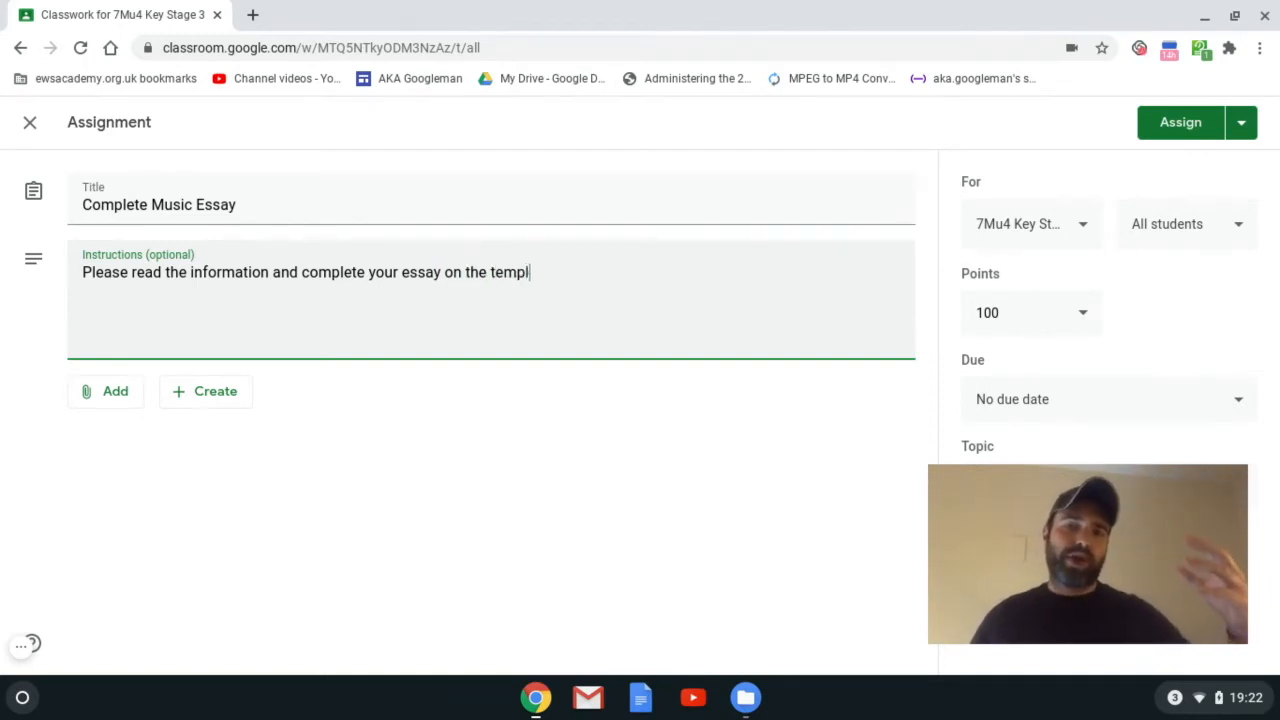
pyautogui.write('ate provided.')
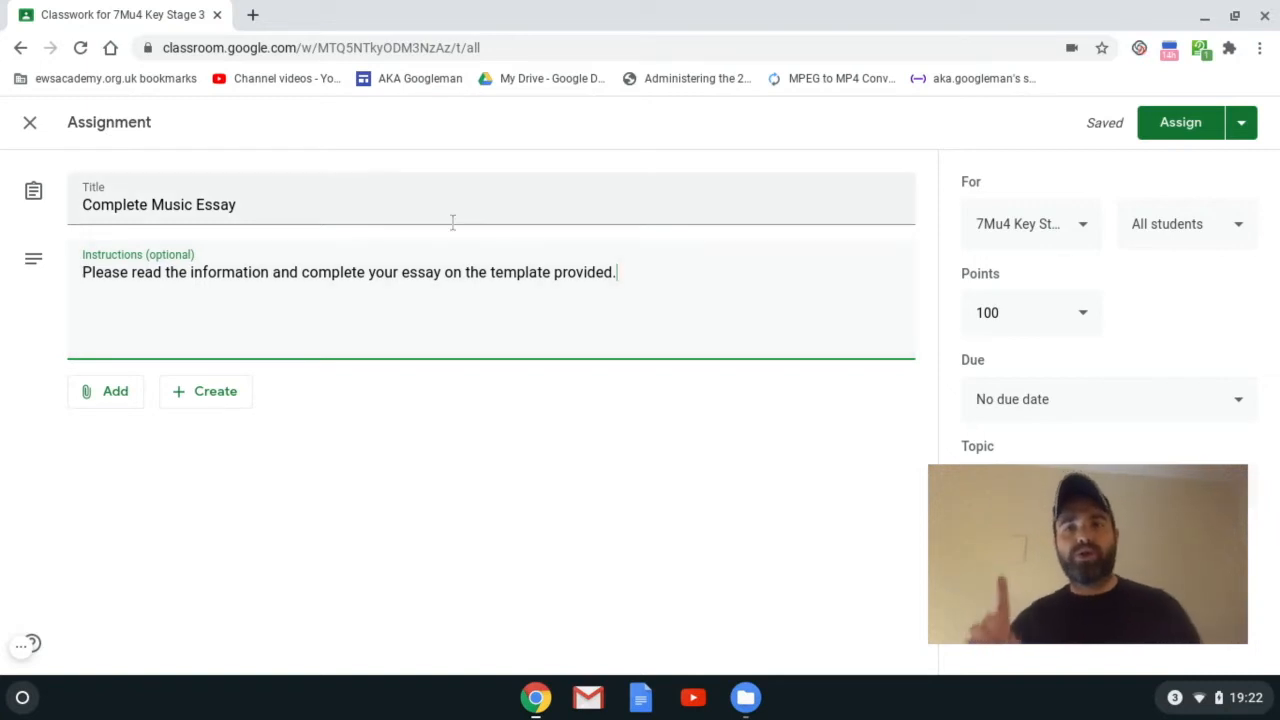
# Set the assignment's due date to 5 October 2020.
pyautogui.click(1245, 402)
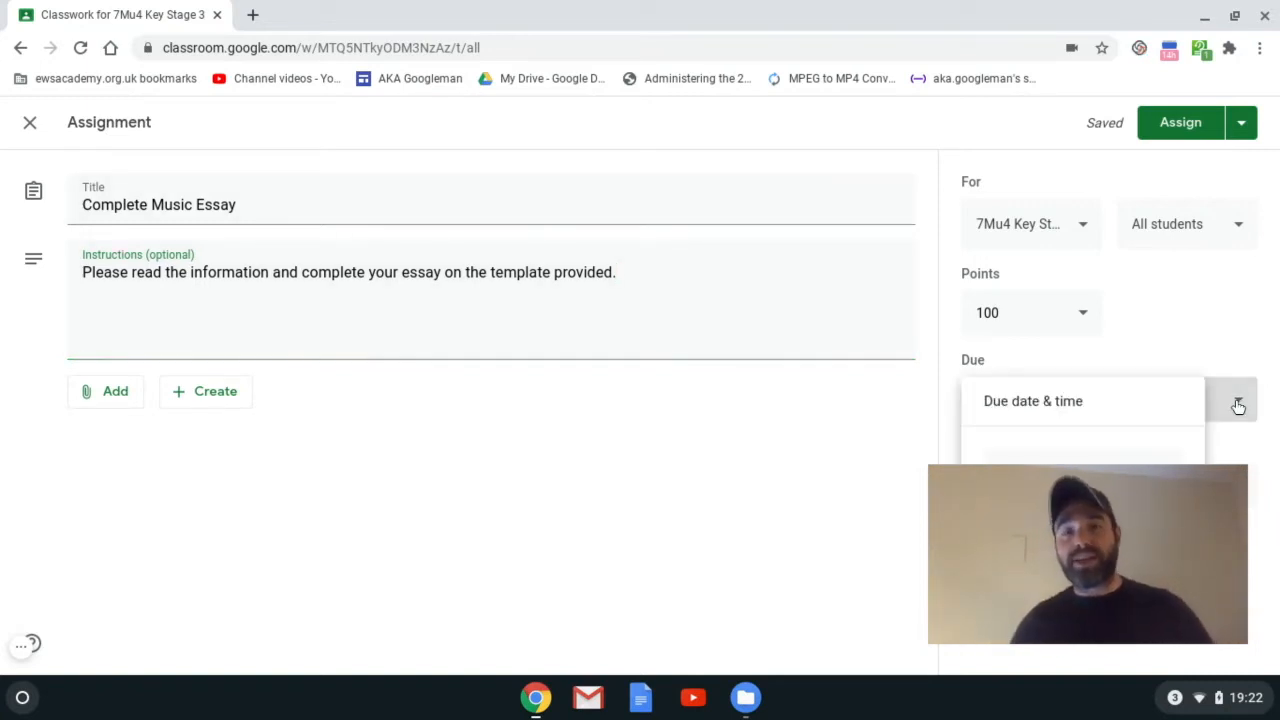
pyautogui.click(1083, 474)
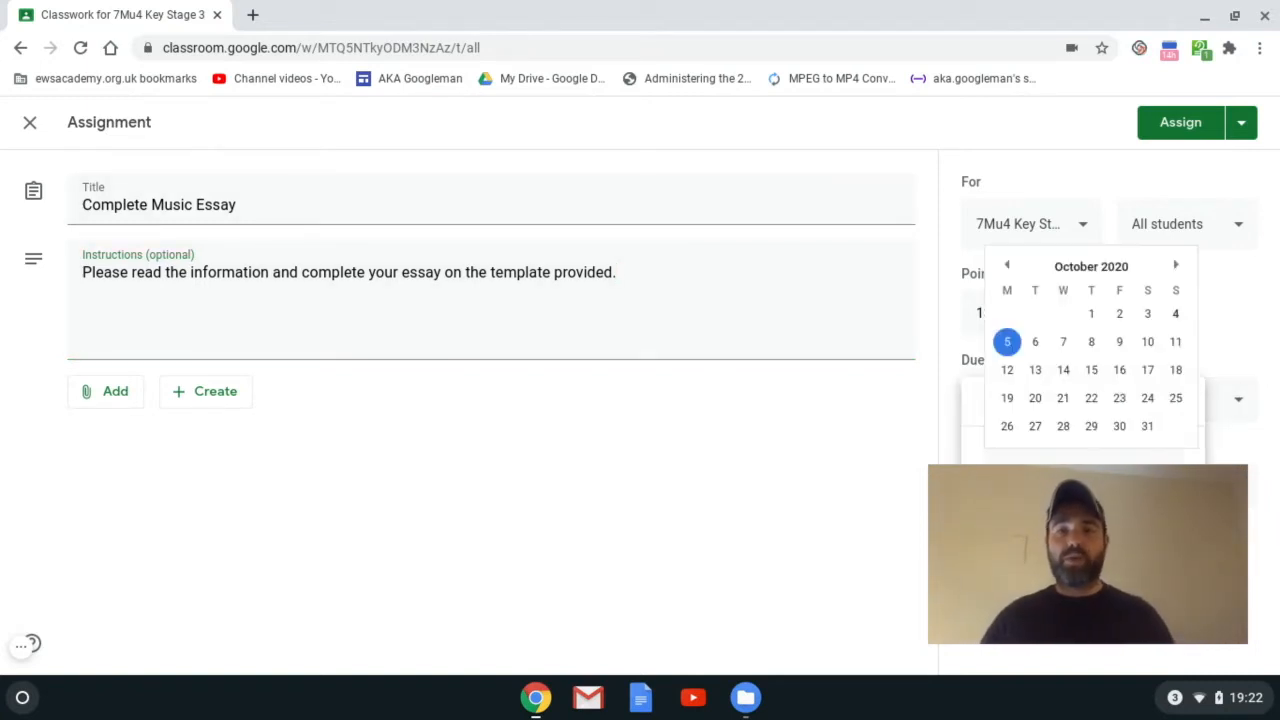
pyautogui.click(1009, 343)
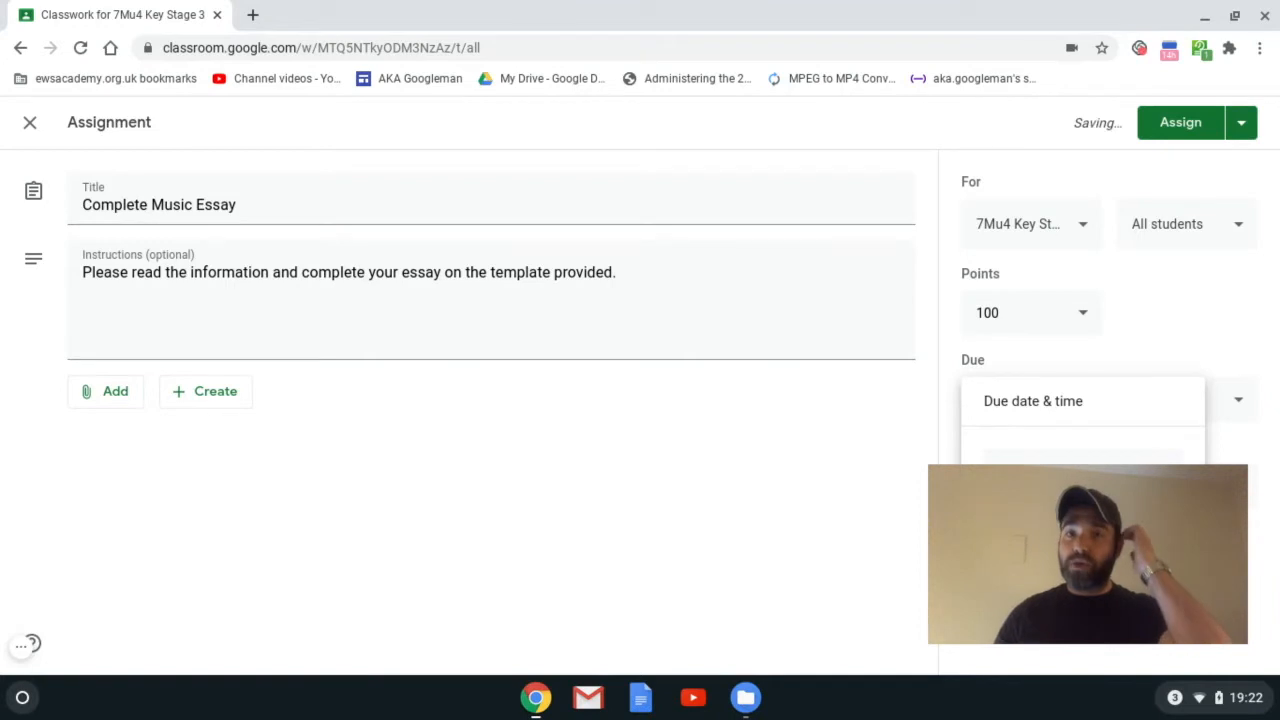
# Change the assignment's due date to 7 October 2020 at 13:35 and set its points to Unmarked.
pyautogui.click(1072, 474)
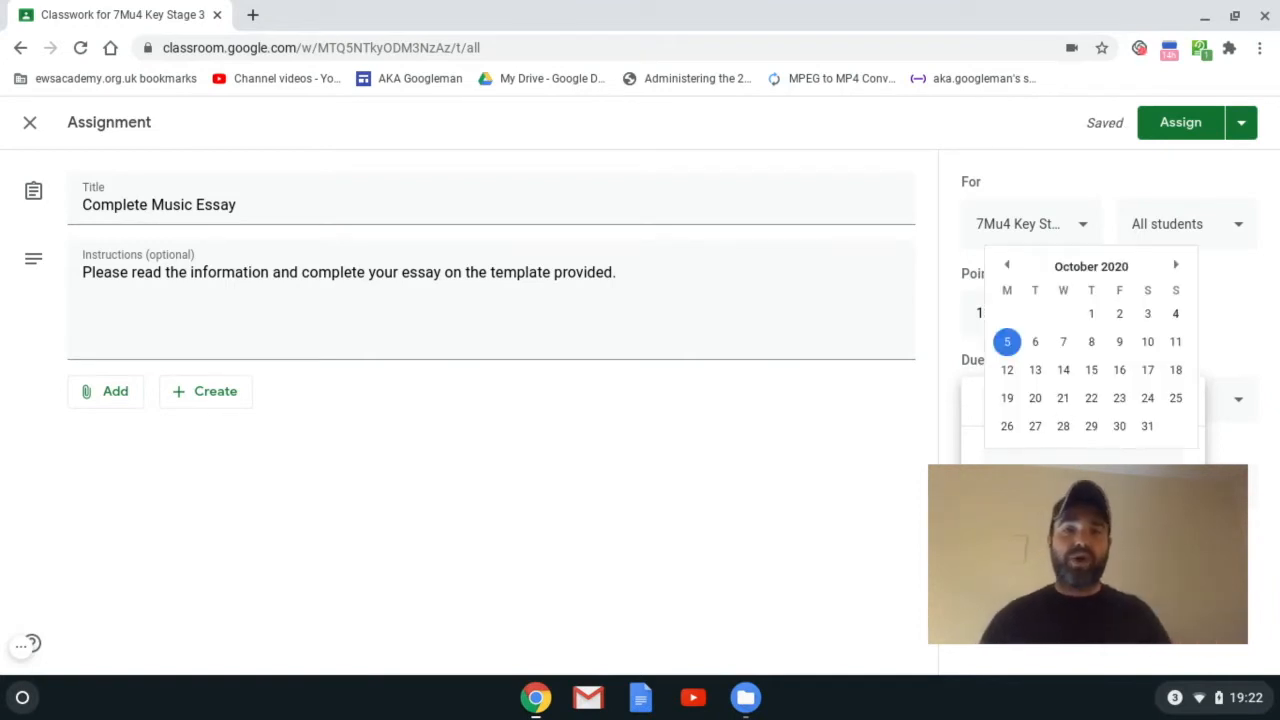
pyautogui.click(1066, 346)
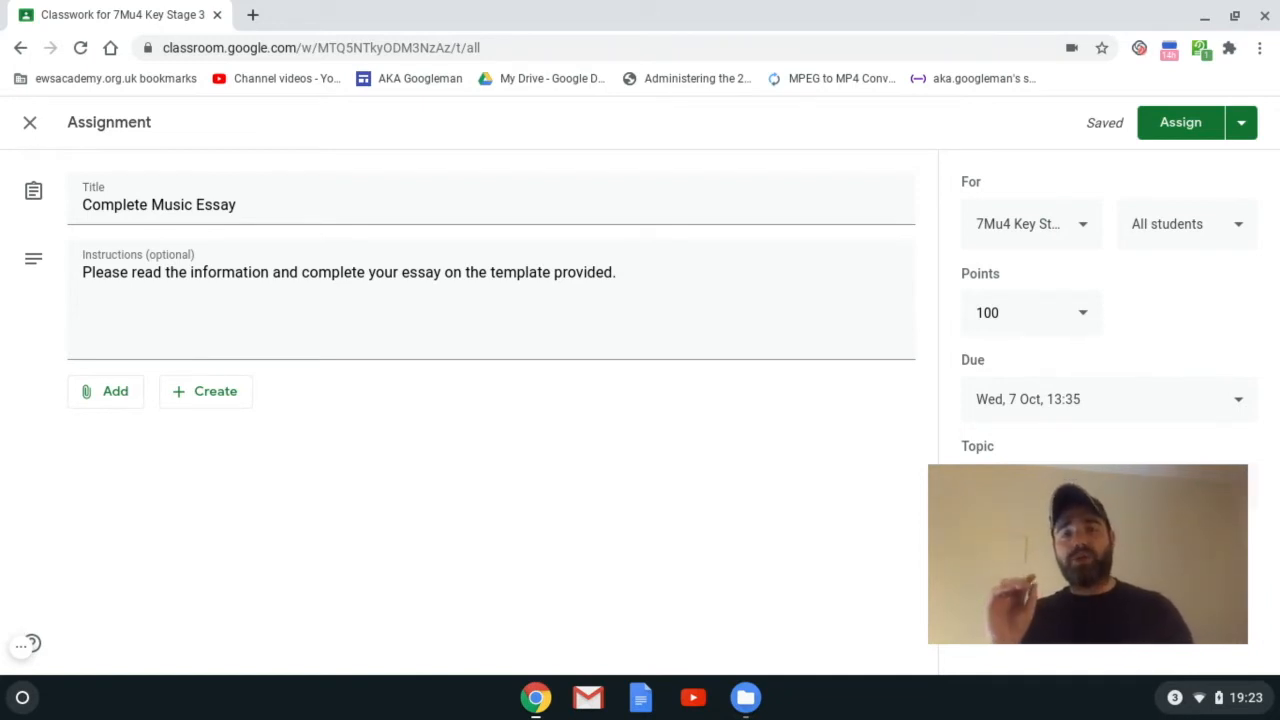
pyautogui.click(1087, 321)
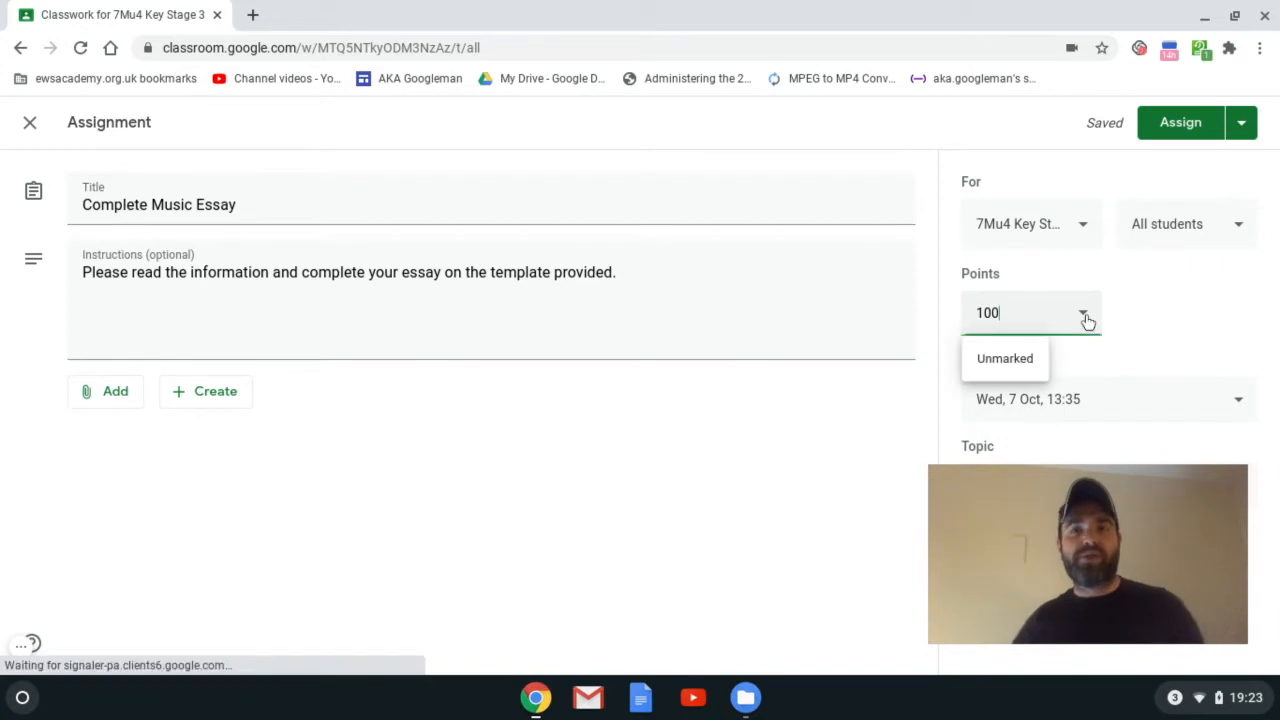
pyautogui.click(1012, 357)
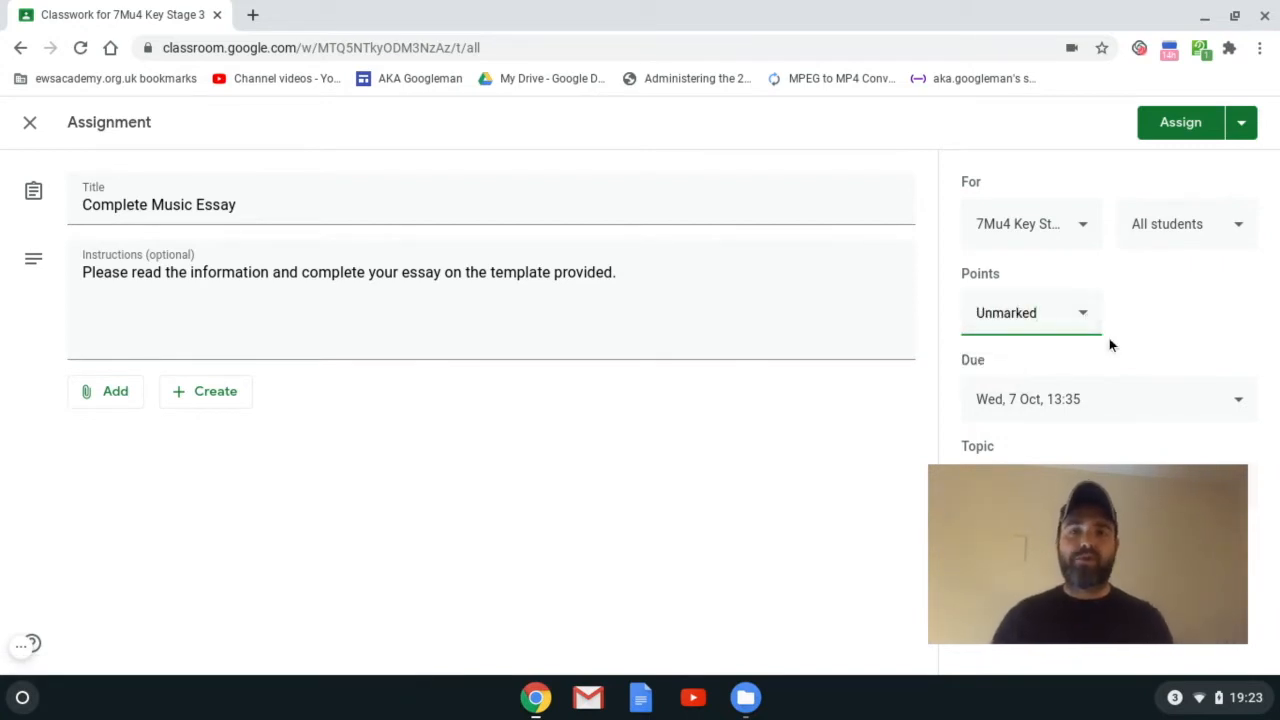
pyautogui.click(1167, 329)
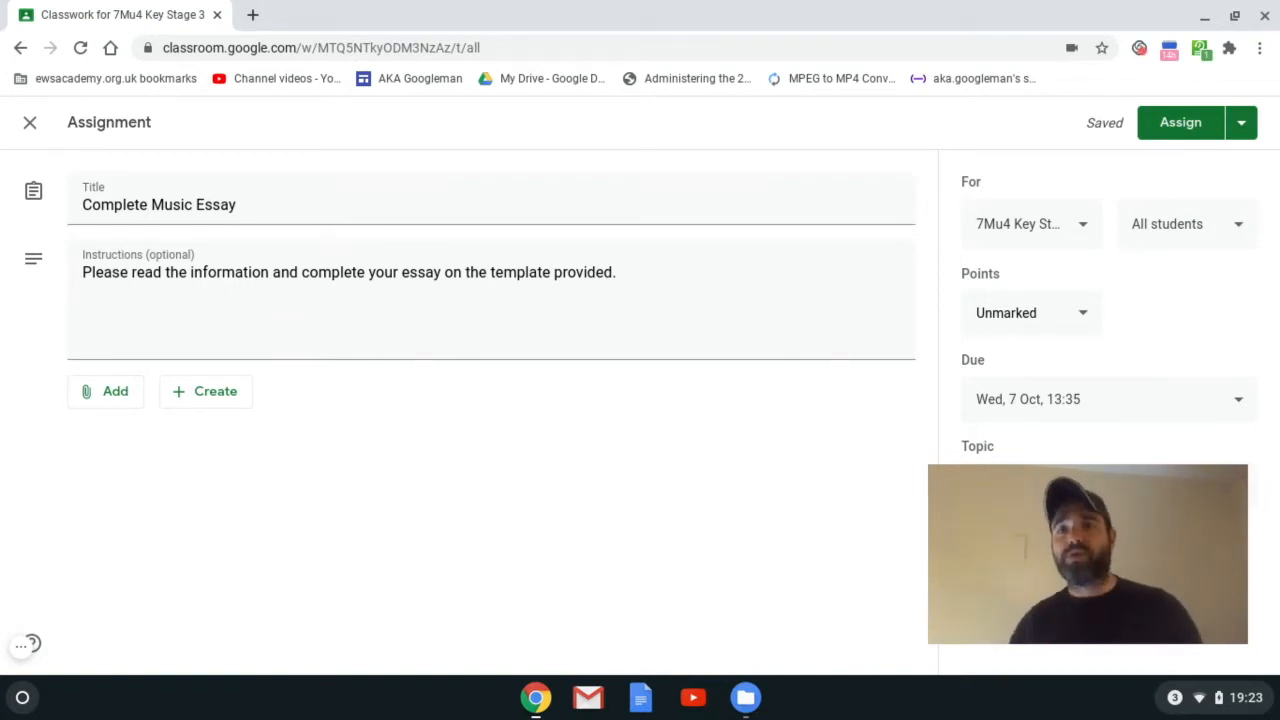
# Attach the Music Info document from Google Drive to the assignment and dismiss the sharing settings notice.
pyautogui.click(113, 397)
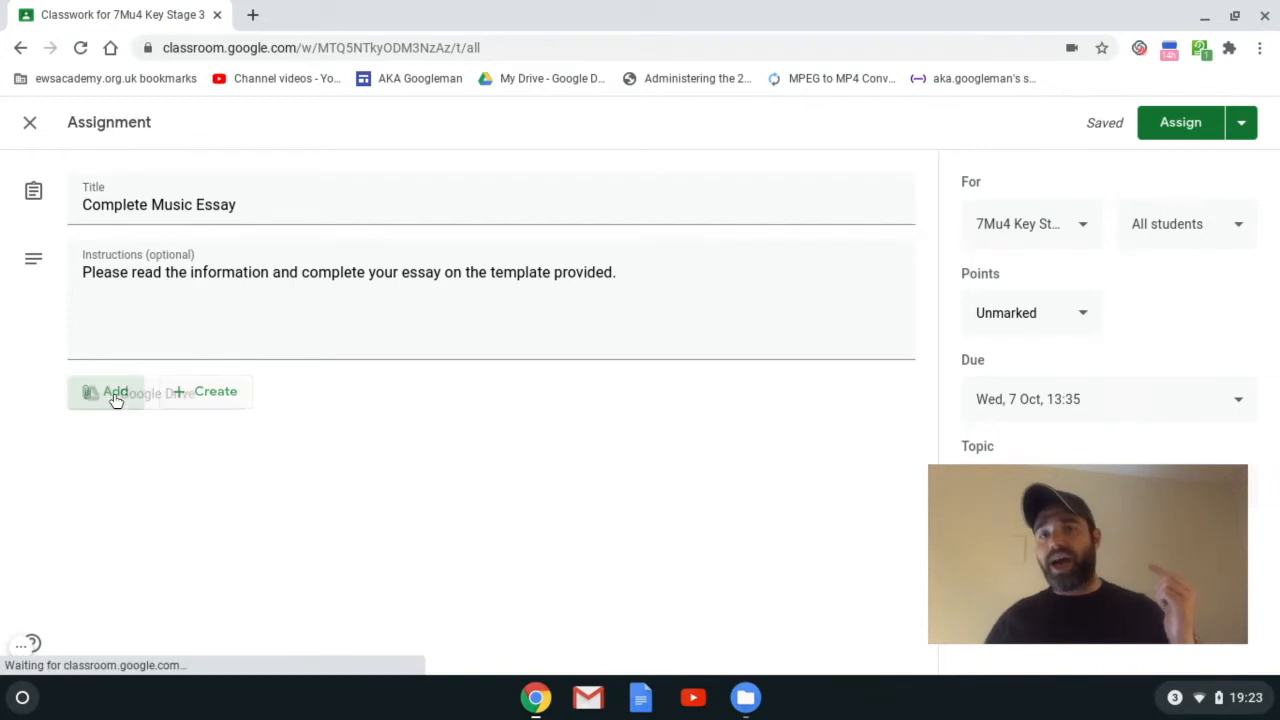
pyautogui.click(176, 438)
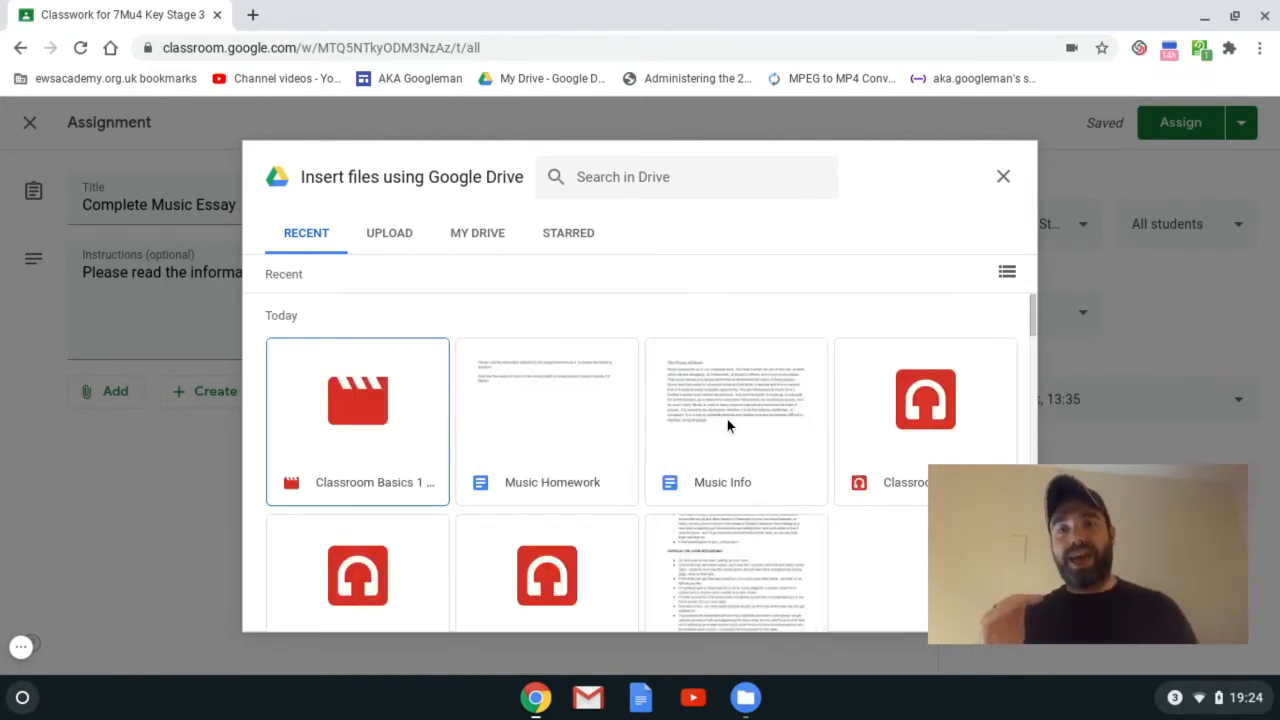
pyautogui.click(749, 440)
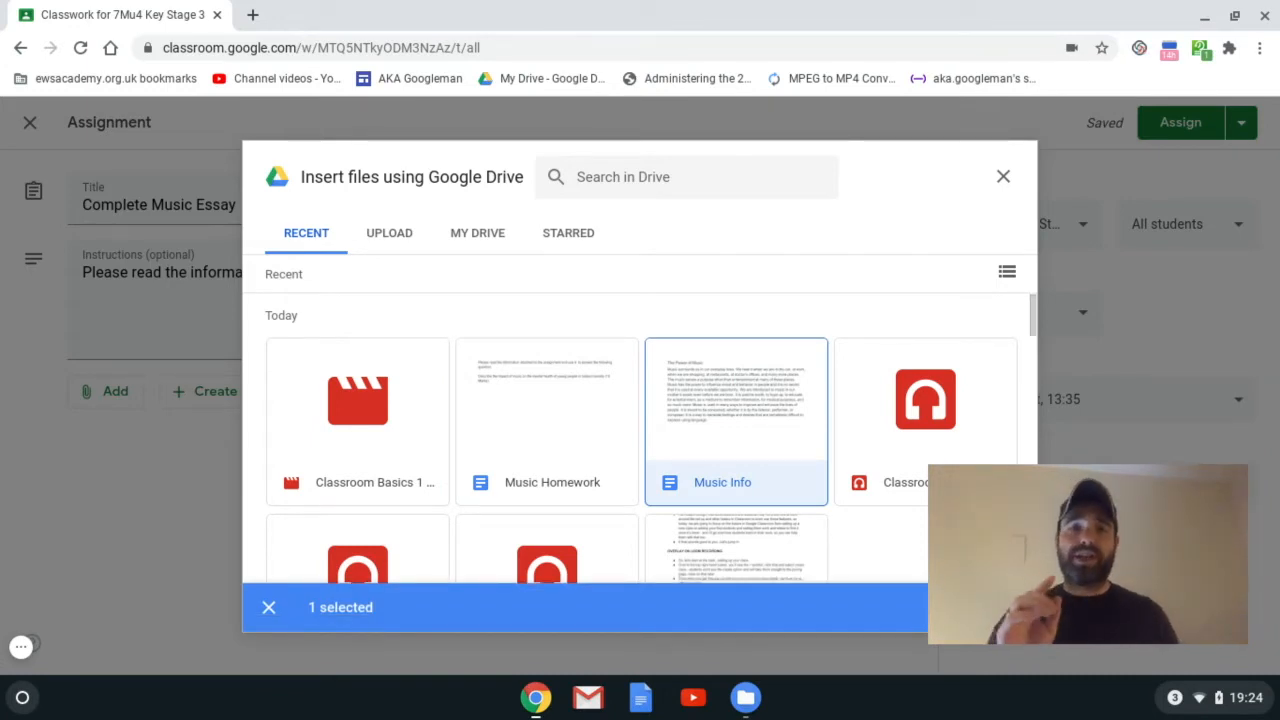
pyautogui.click(995, 607)
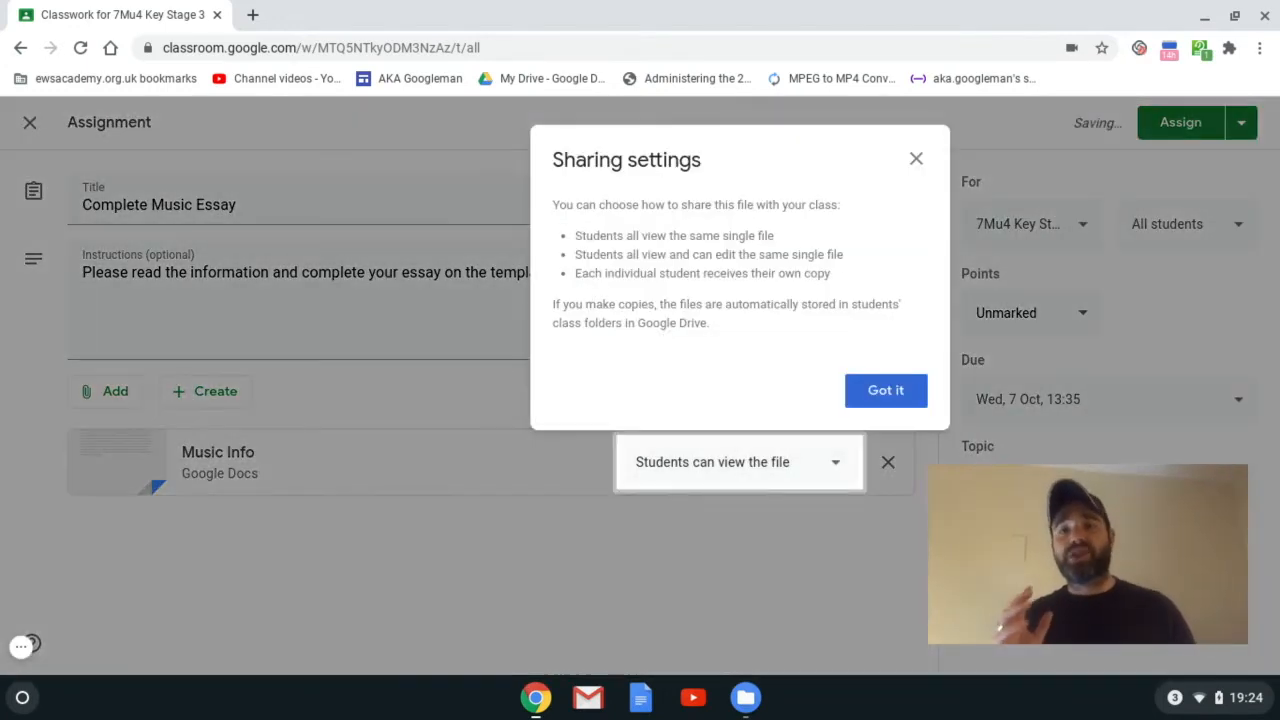
pyautogui.click(889, 403)
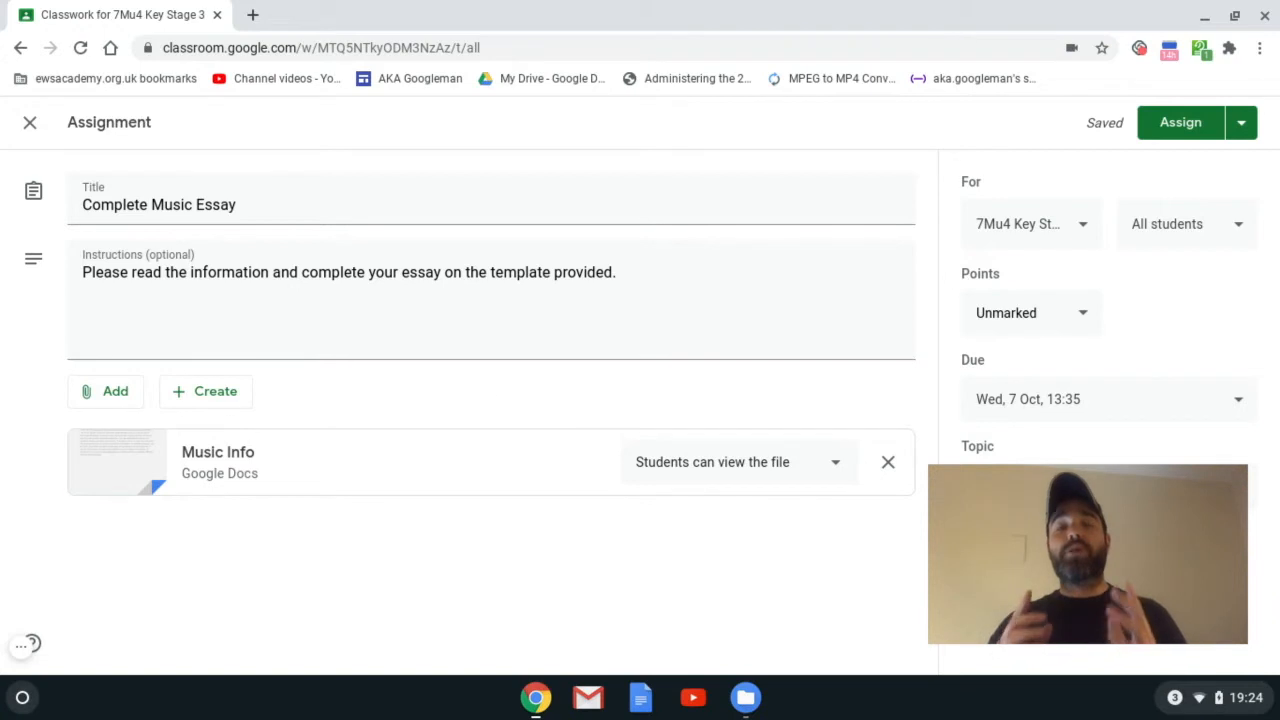
# Attach the Music Homework document from My Drive and set it to make a copy for each student.
pyautogui.click(107, 402)
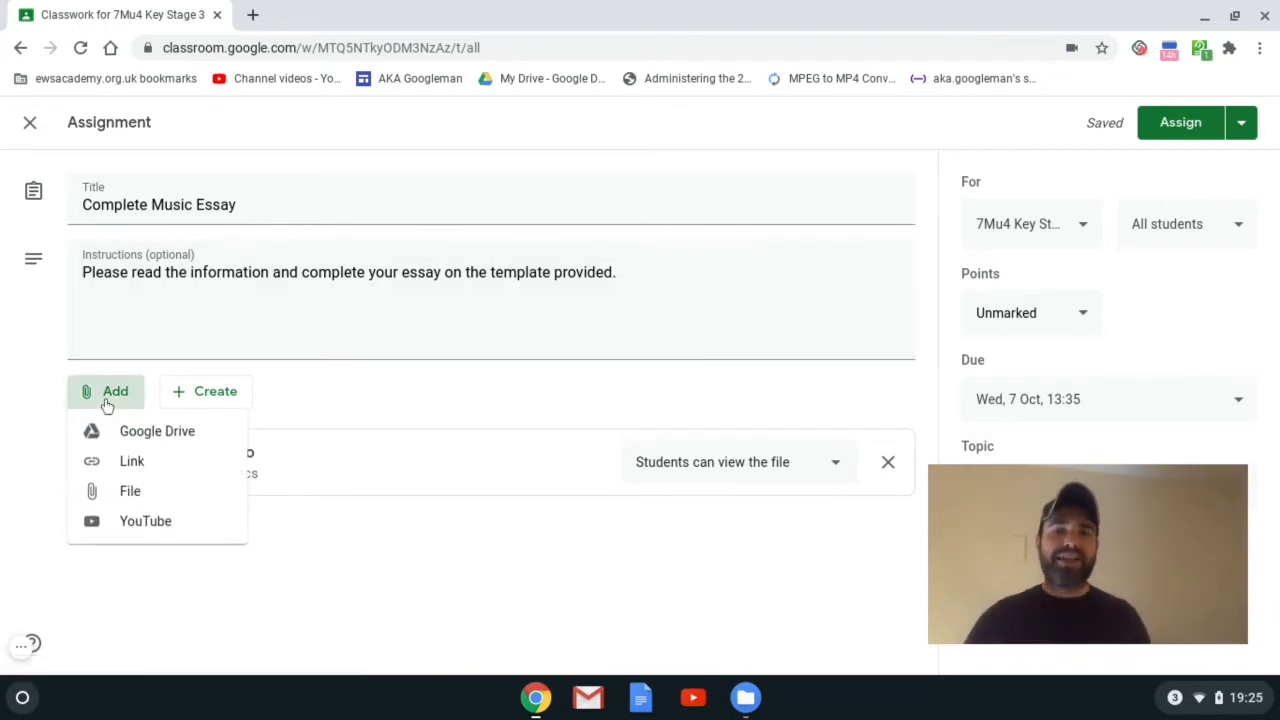
pyautogui.click(132, 434)
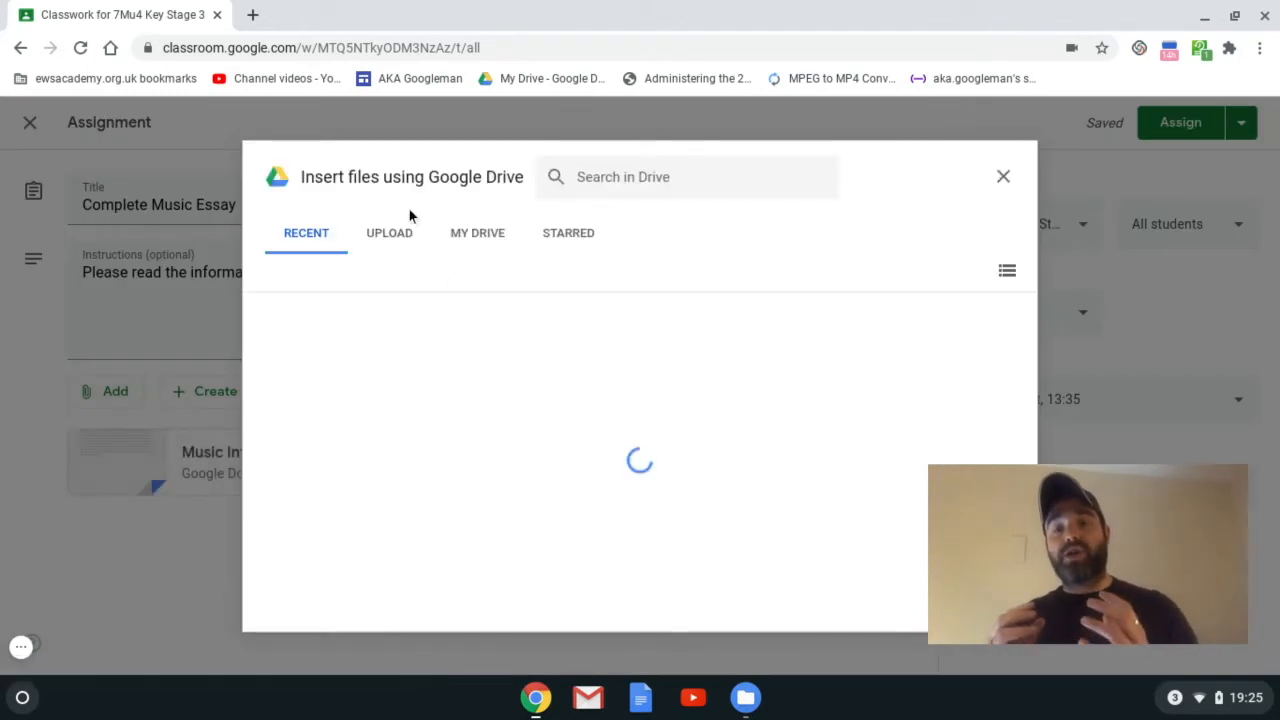
pyautogui.click(479, 238)
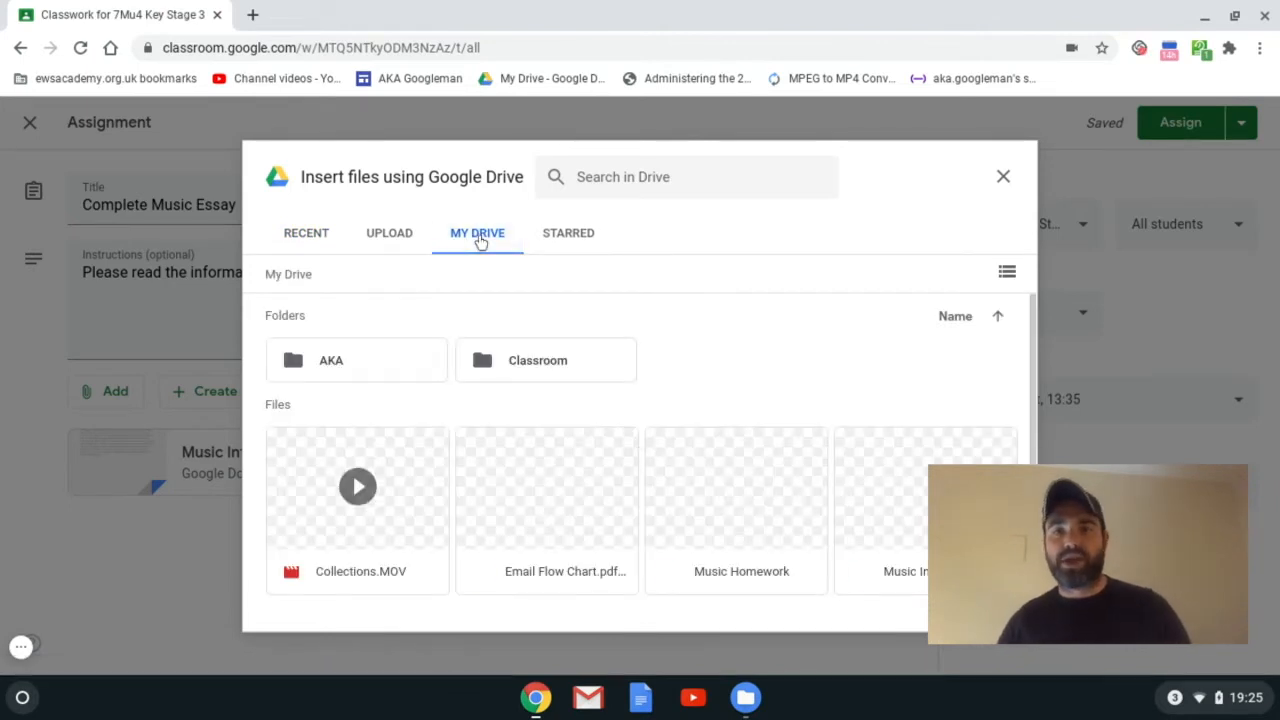
pyautogui.scroll(-1, 730, 366)
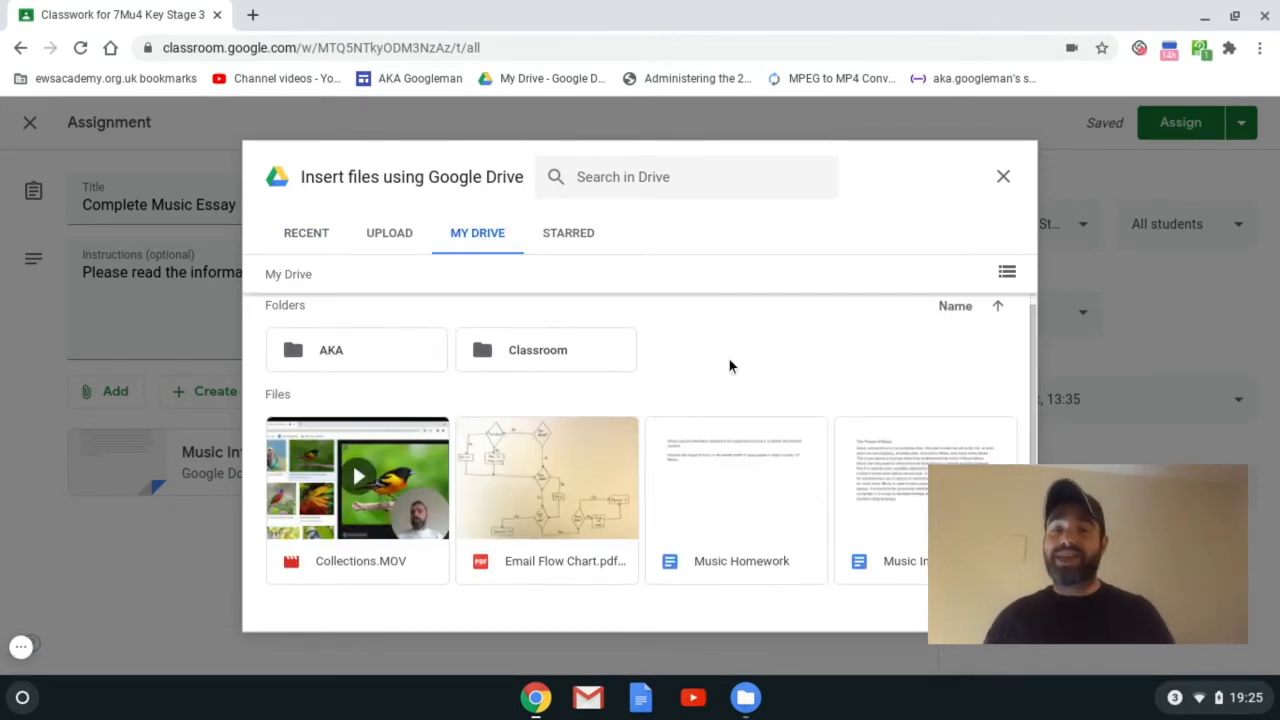
pyautogui.click(752, 484)
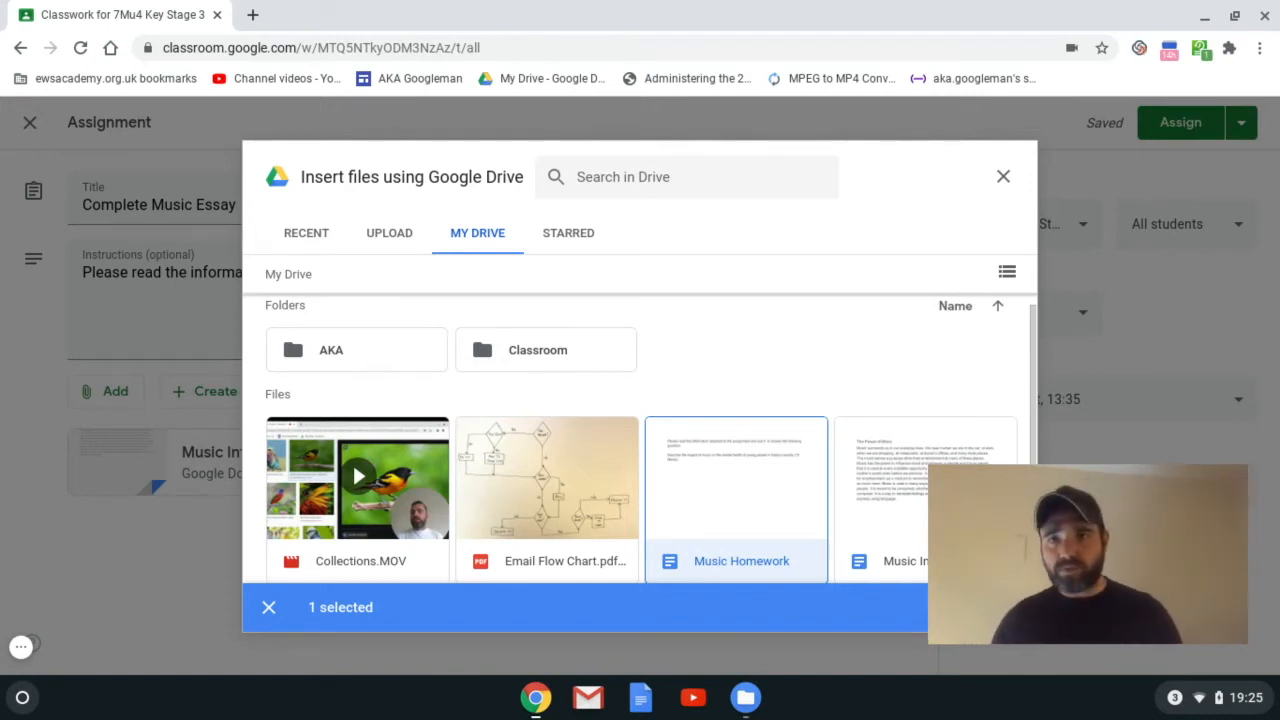
pyautogui.click(992, 607)
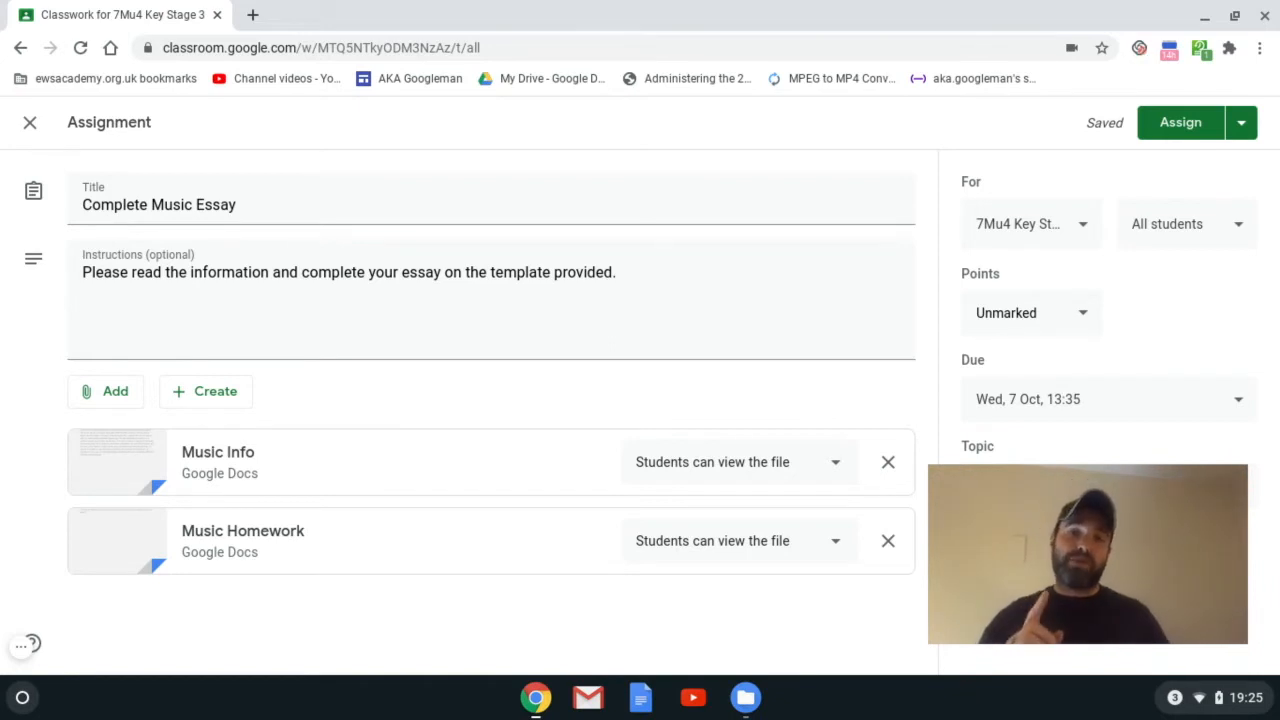
pyautogui.click(836, 541)
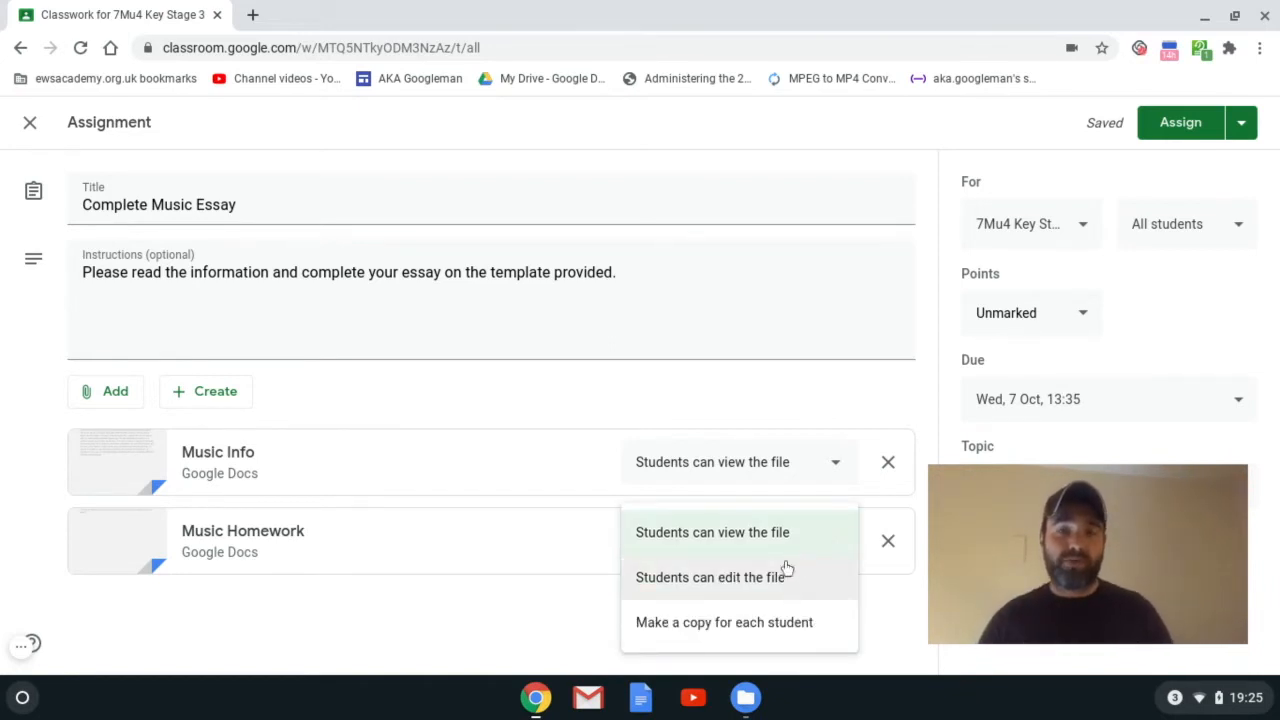
pyautogui.click(759, 625)
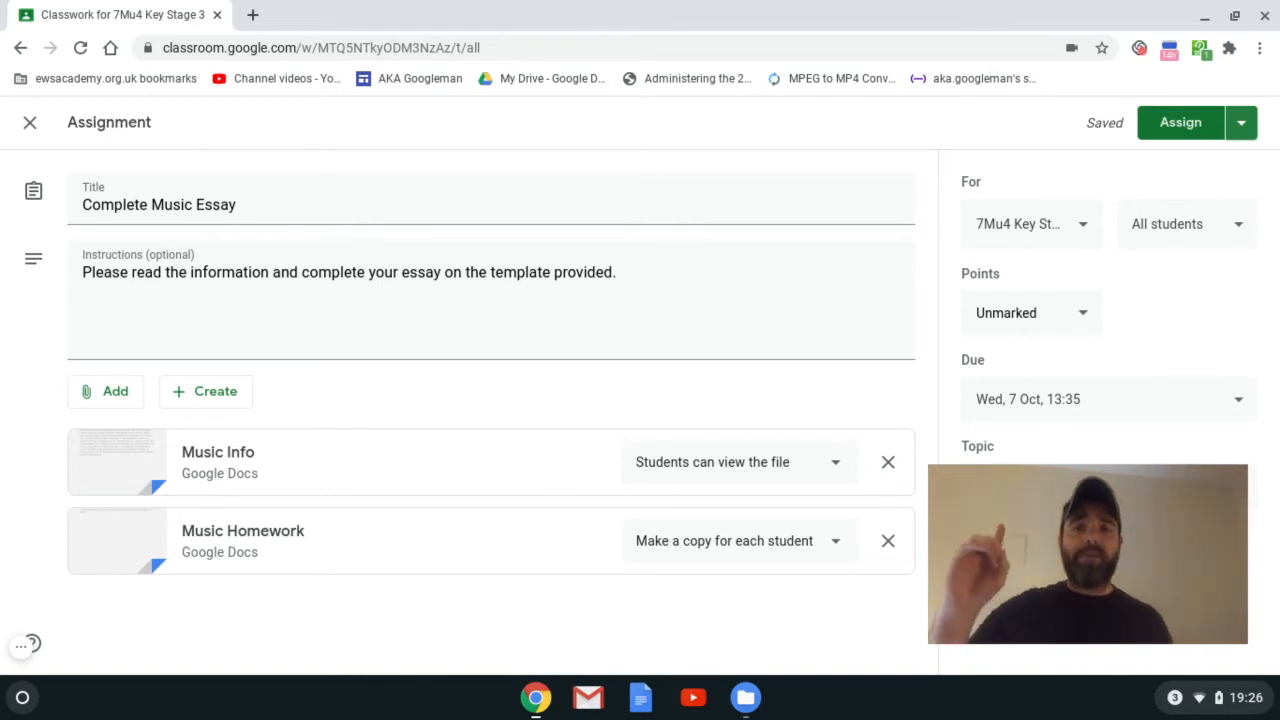
# Schedule the assignment to be posted on 5 October 2020 at 10:05.
pyautogui.click(1243, 123)
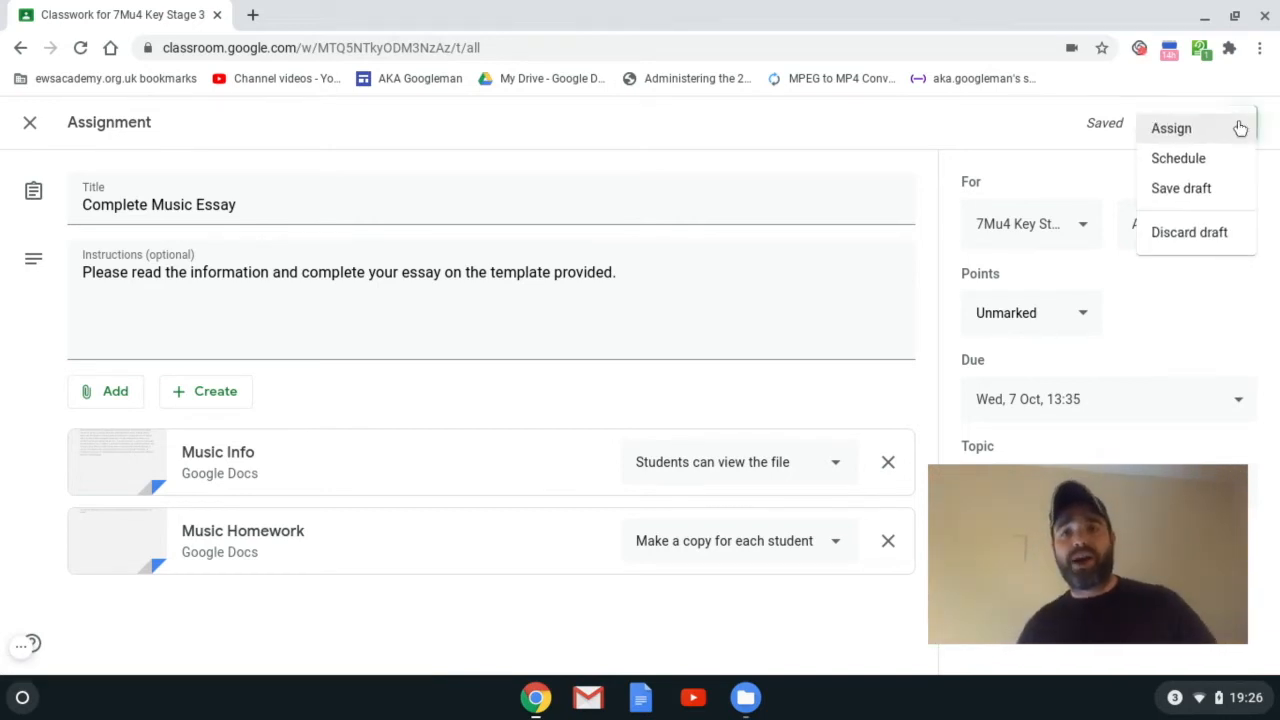
pyautogui.click(1198, 160)
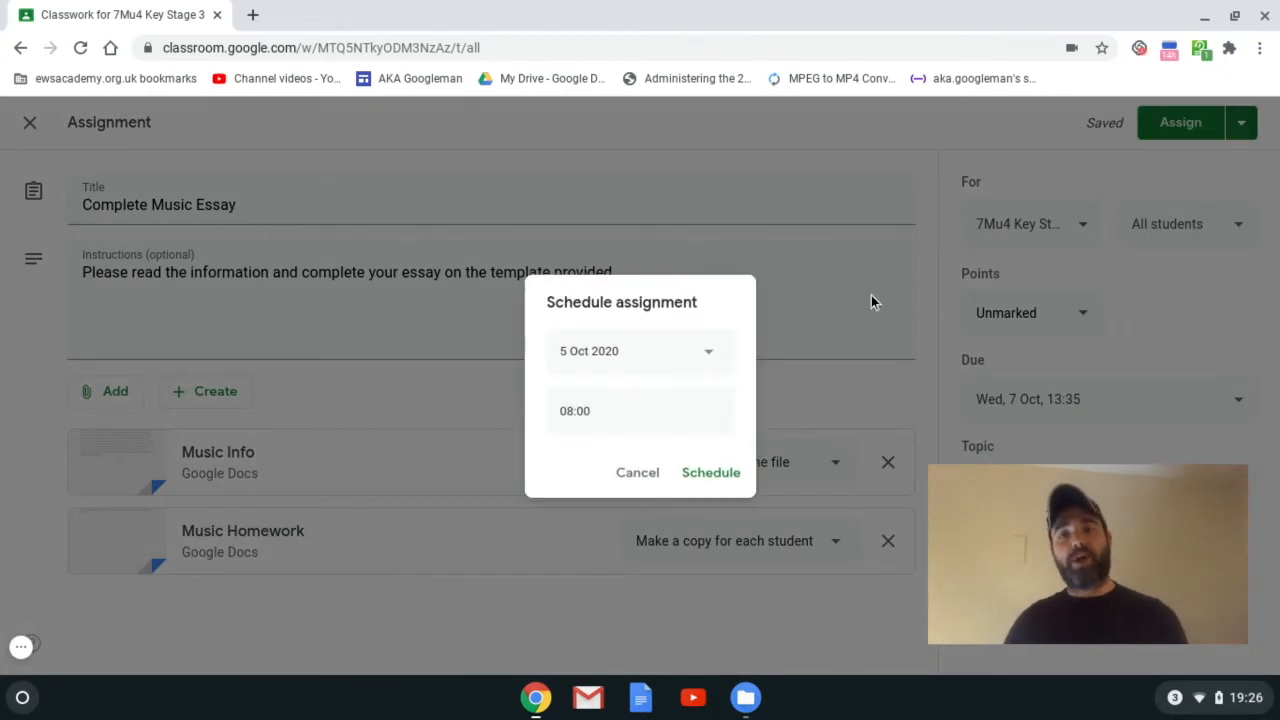
pyautogui.click(698, 357)
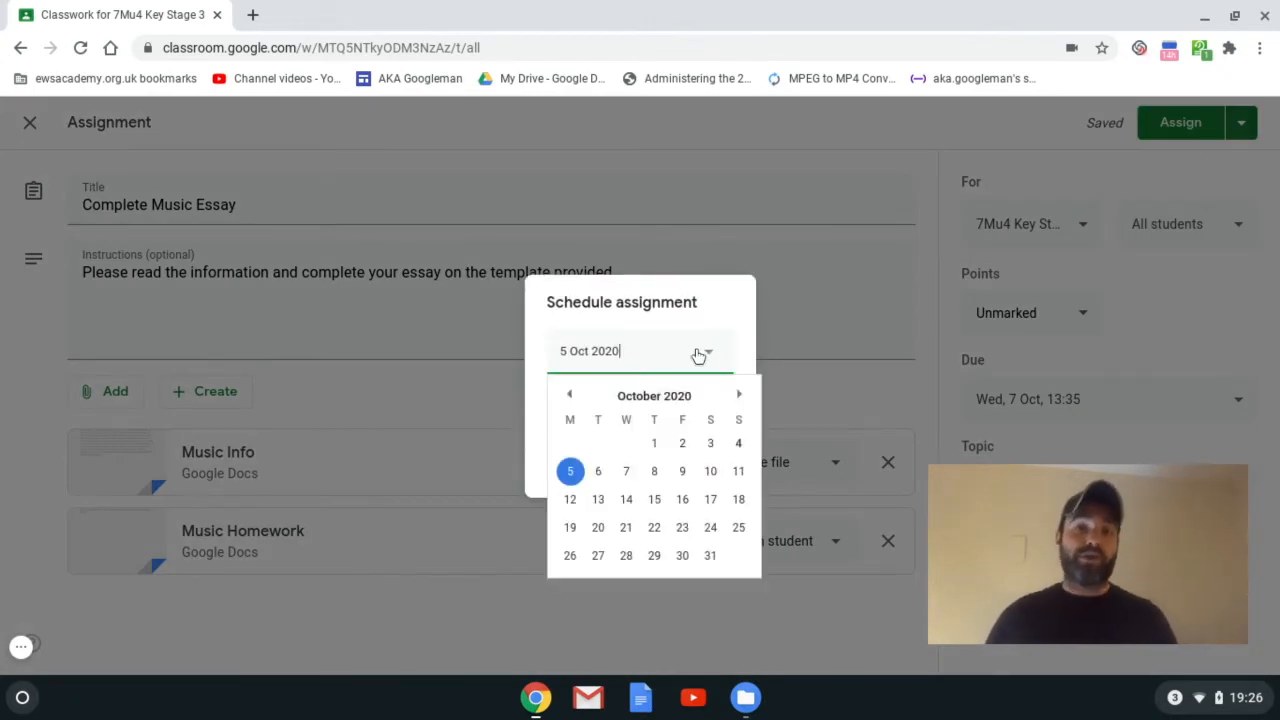
pyautogui.click(570, 478)
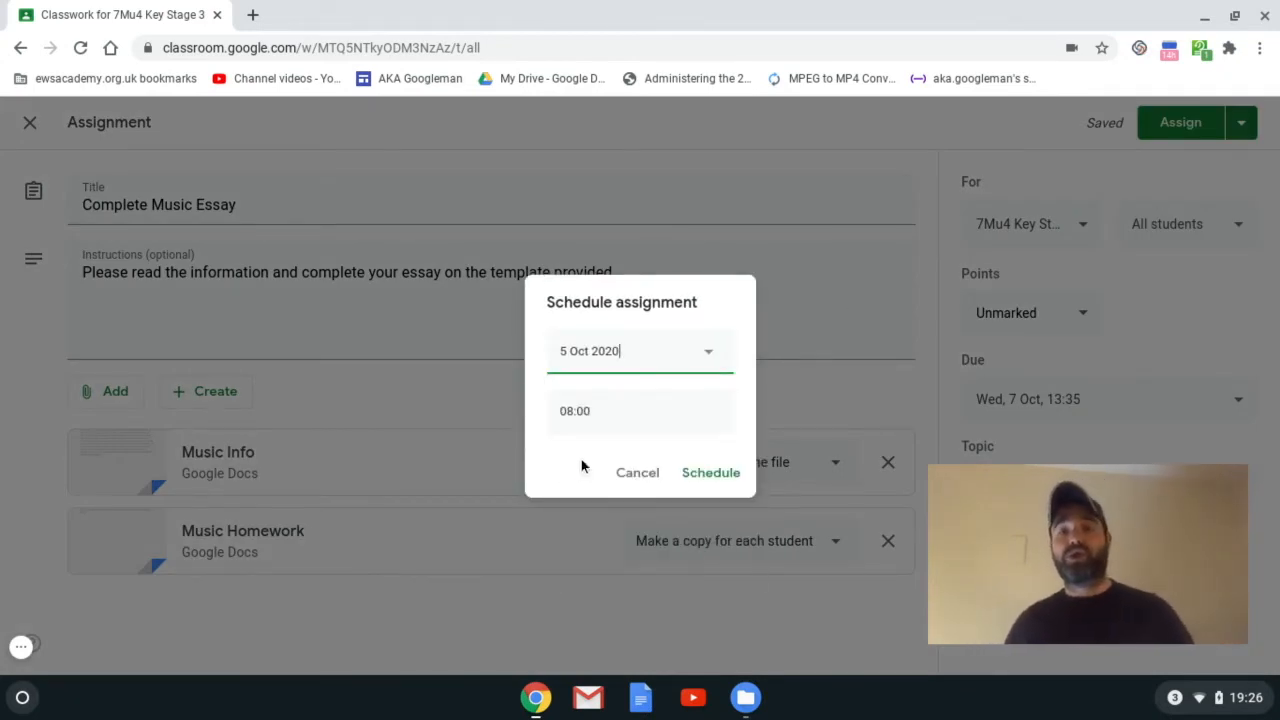
pyautogui.click(618, 418)
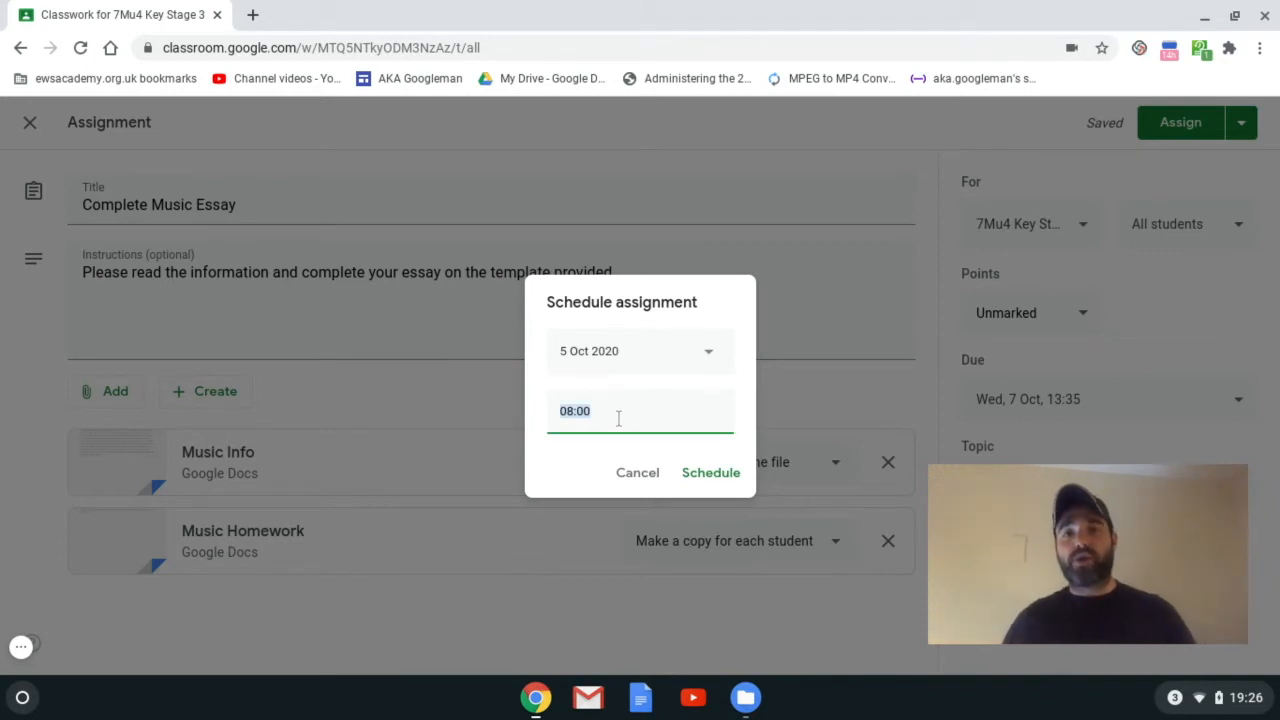
pyautogui.write('10:')
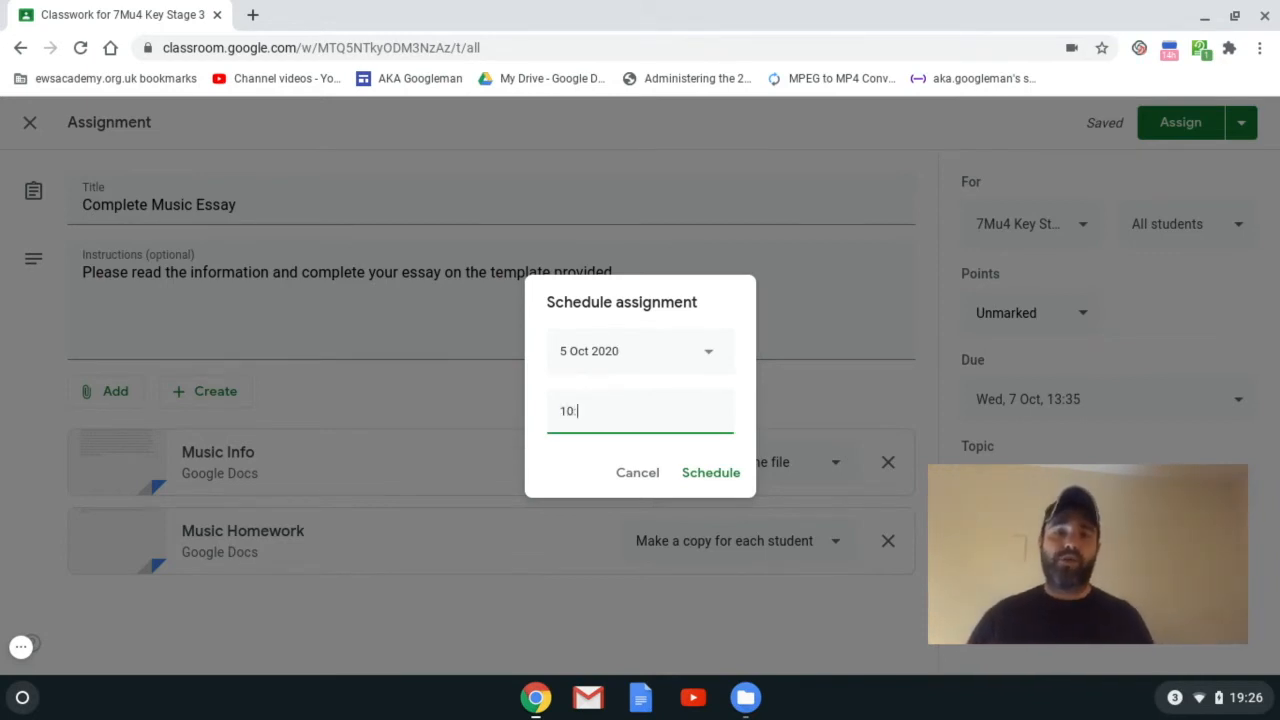
pyautogui.write('05')
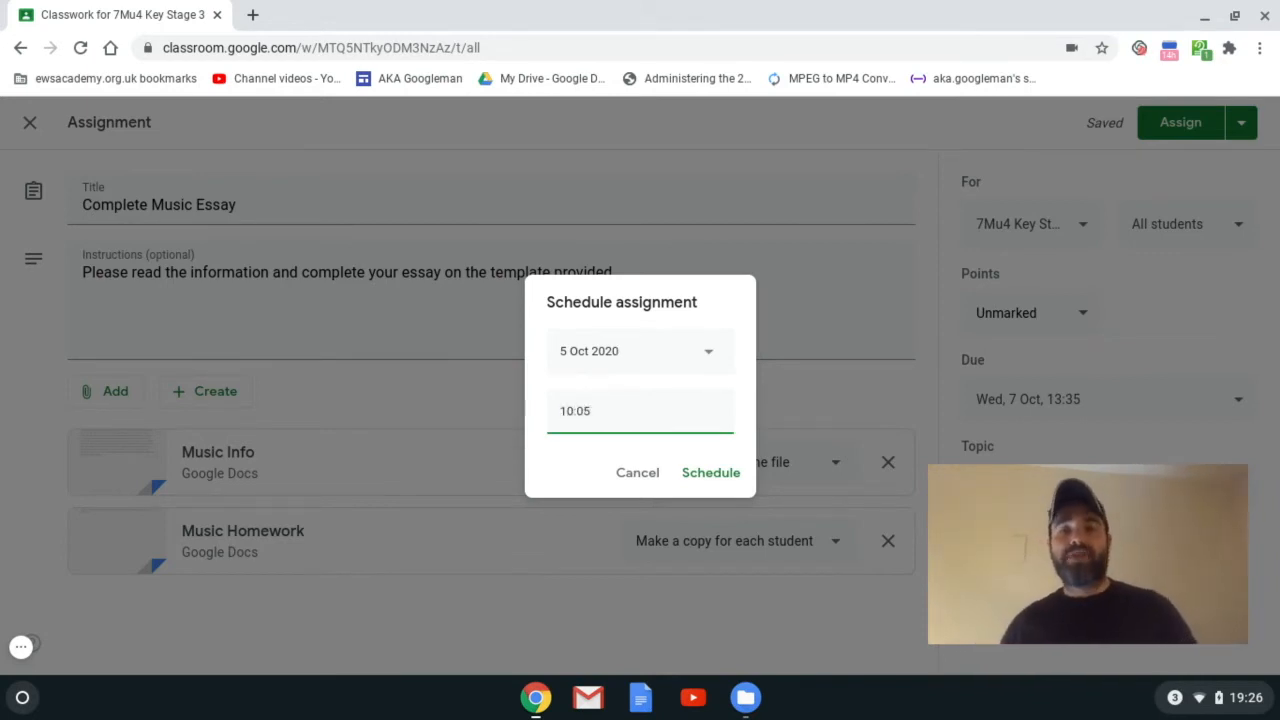
pyautogui.click(709, 477)
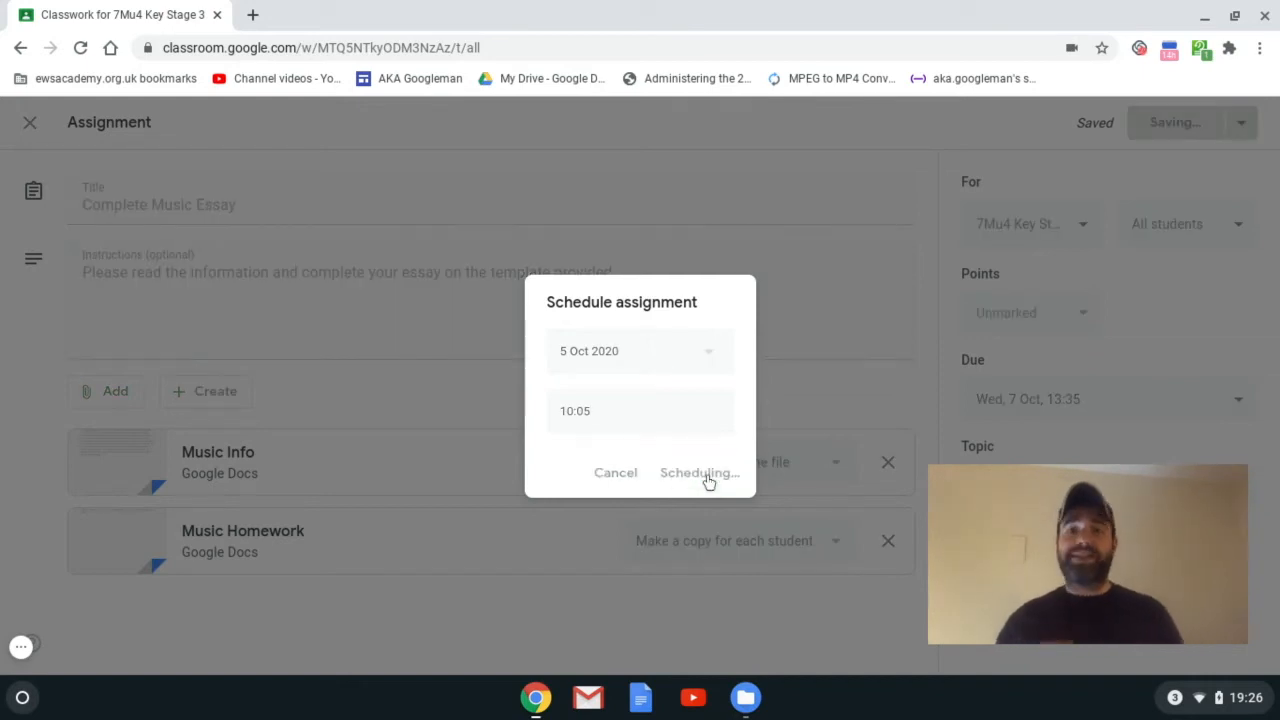